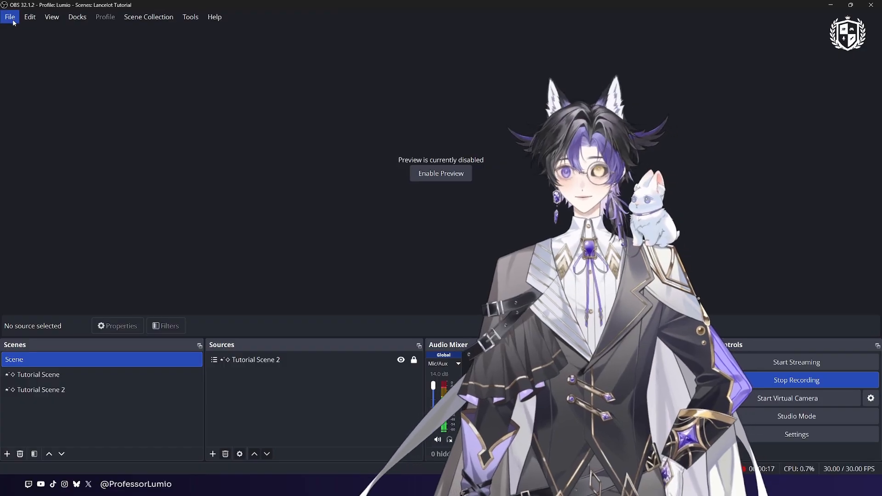
Review the Mic/Auxiliary Audio device choices in the audio settings and keep the fifine Microphone selected.
click(12, 21)
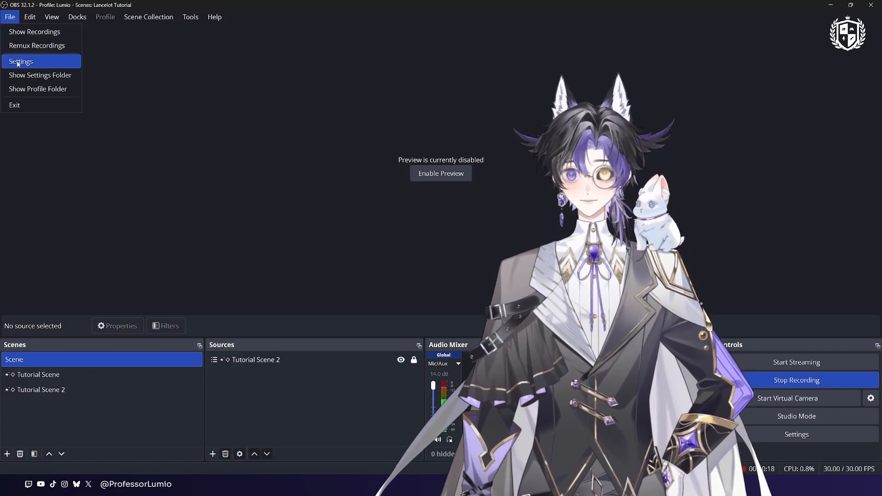
click(18, 63)
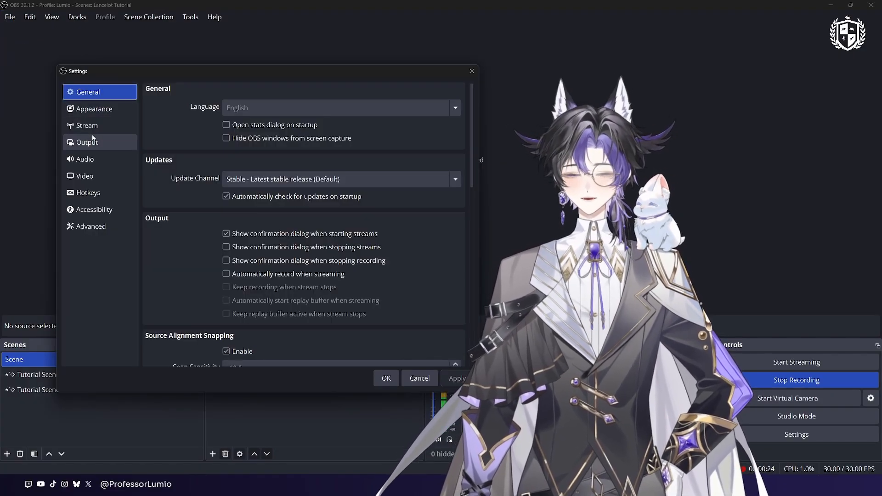
click(99, 162)
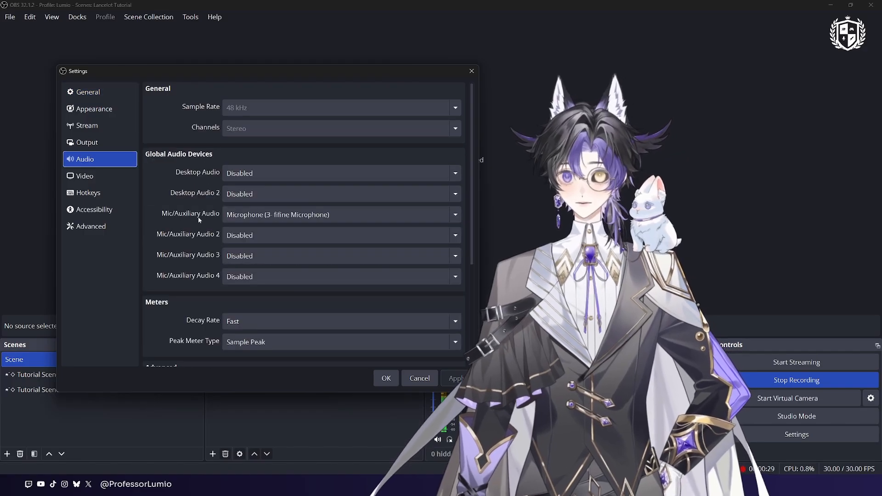
click(236, 215)
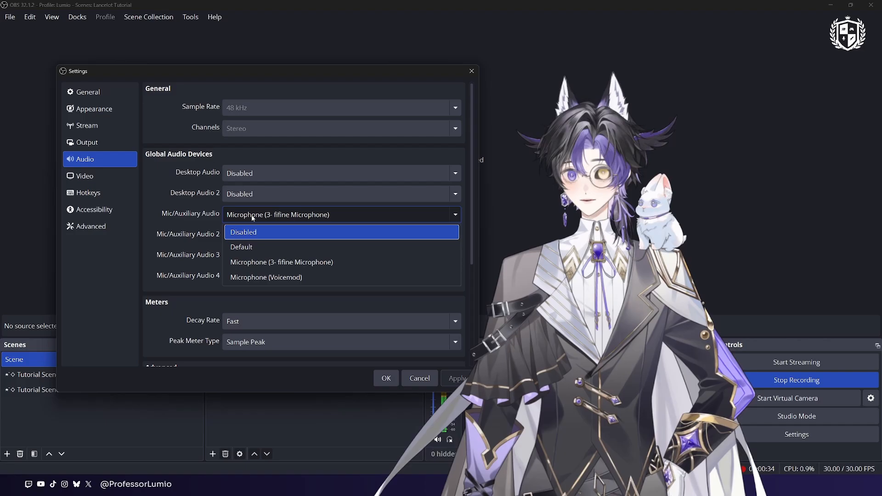
click(251, 217)
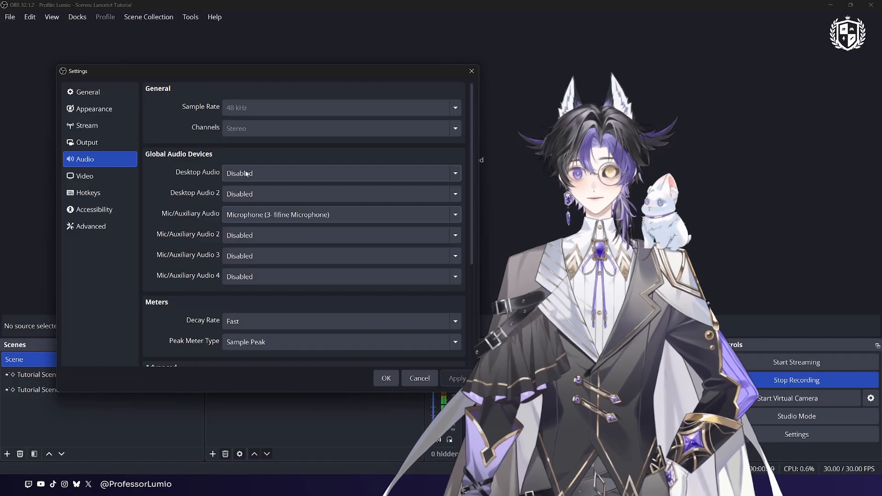
Try Default as the Desktop Audio device, restore it to Disabled, and accept the settings.
click(248, 173)
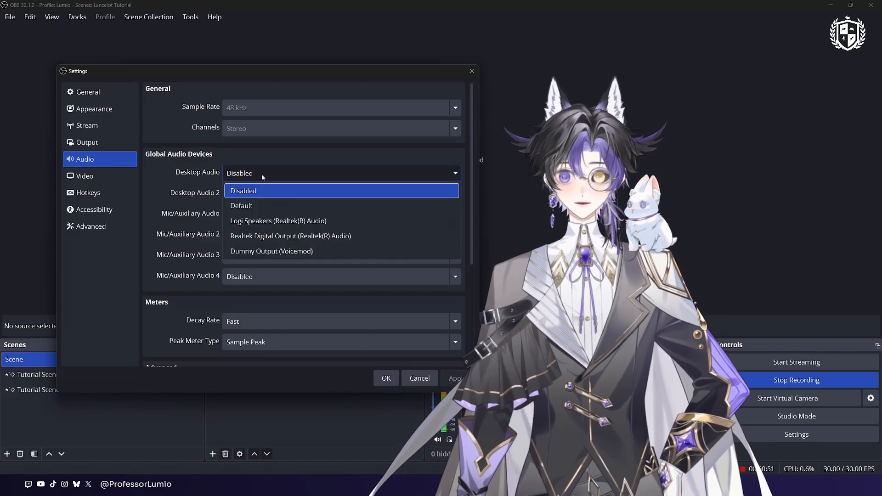
click(256, 205)
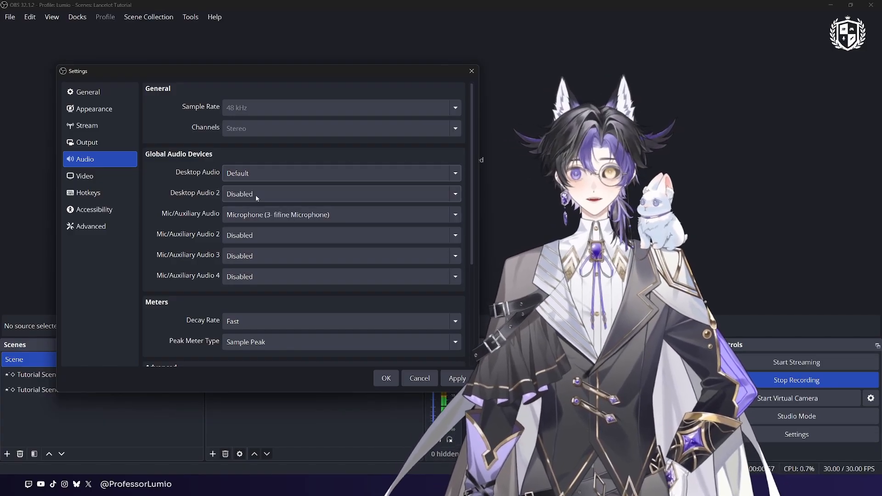
click(251, 178)
click(247, 189)
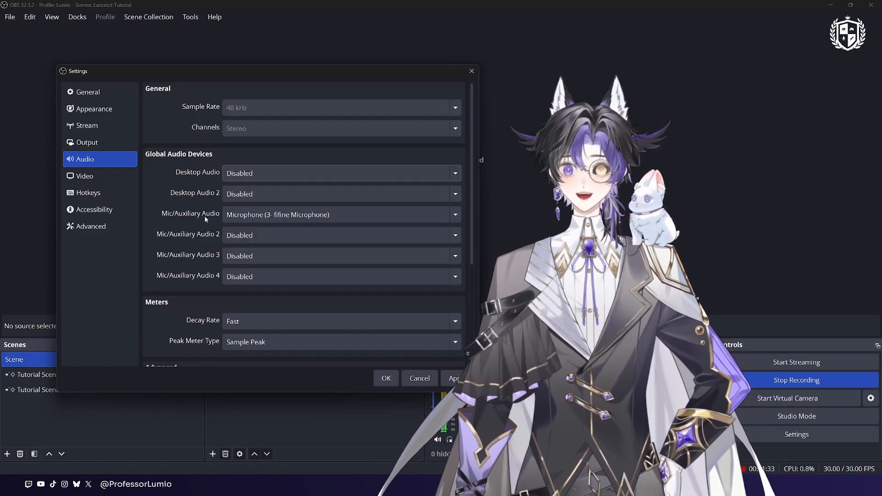
click(386, 378)
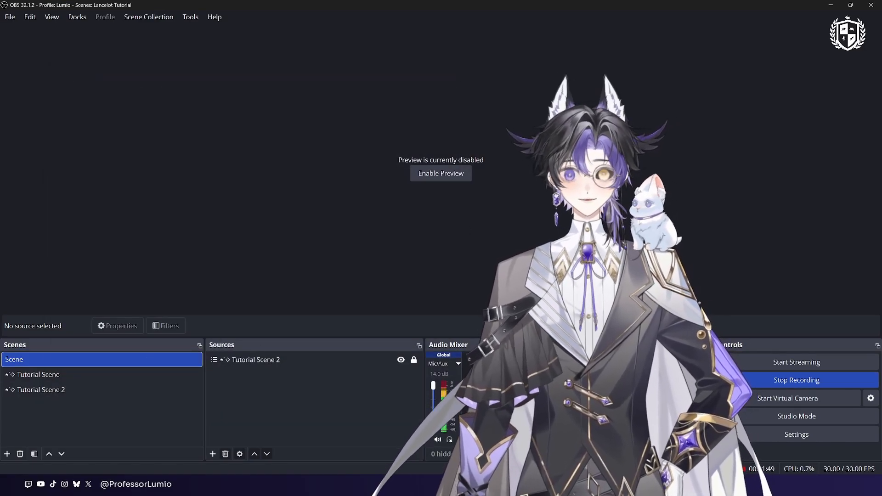
Dock the Audio Mixer to the left of the preview and switch it to the horizontal layout.
drag(448, 344, 38, 114)
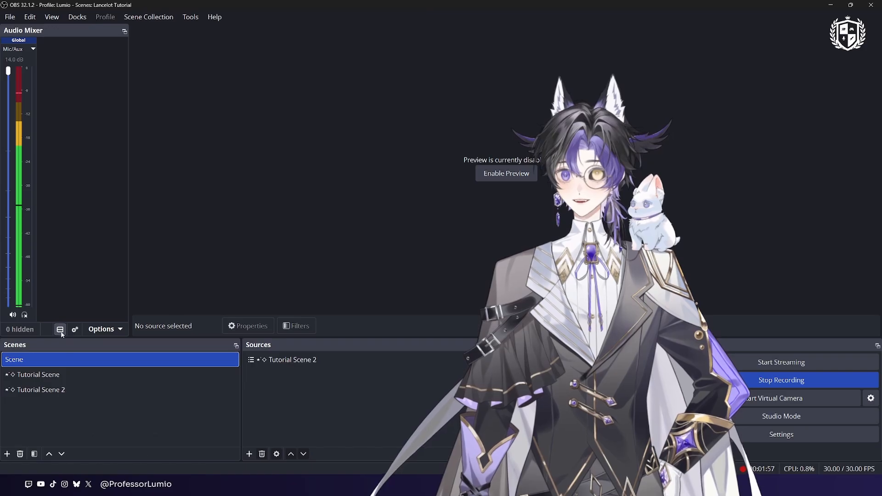
click(203, 271)
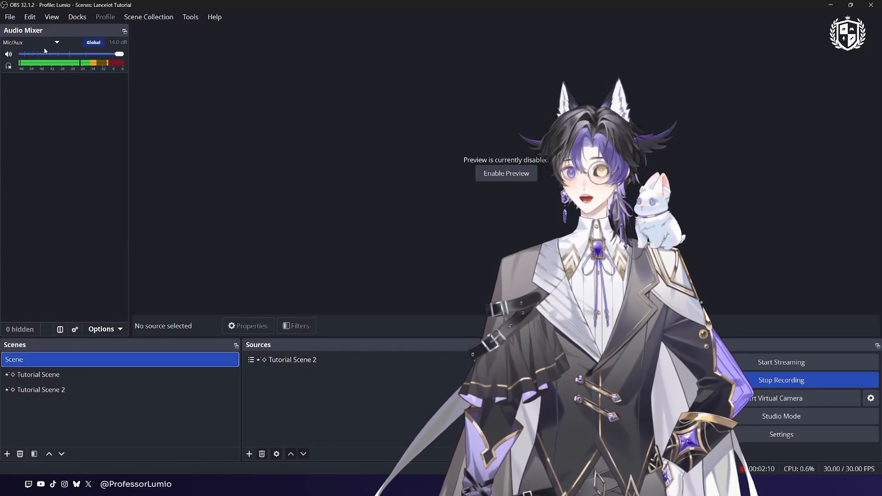
click(9, 66)
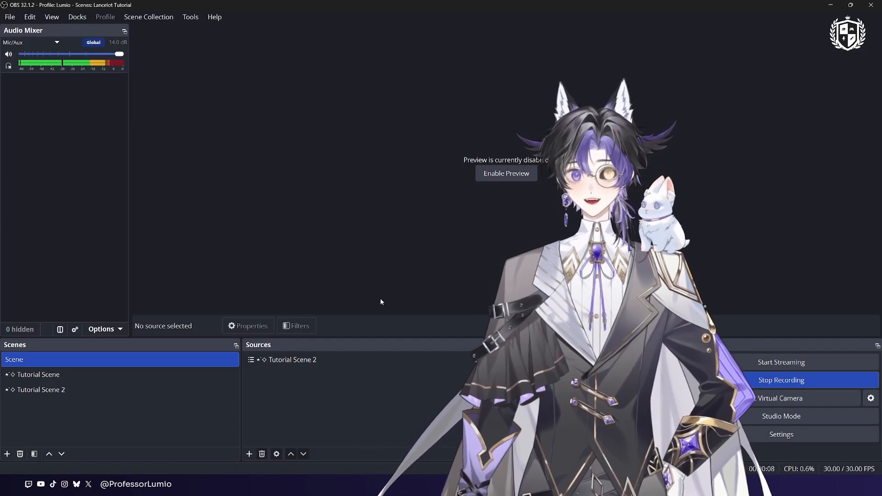
Review the microphone's sound properties in Windows Settings, close them, and open the mixer's advanced audio properties.
click(482, 486)
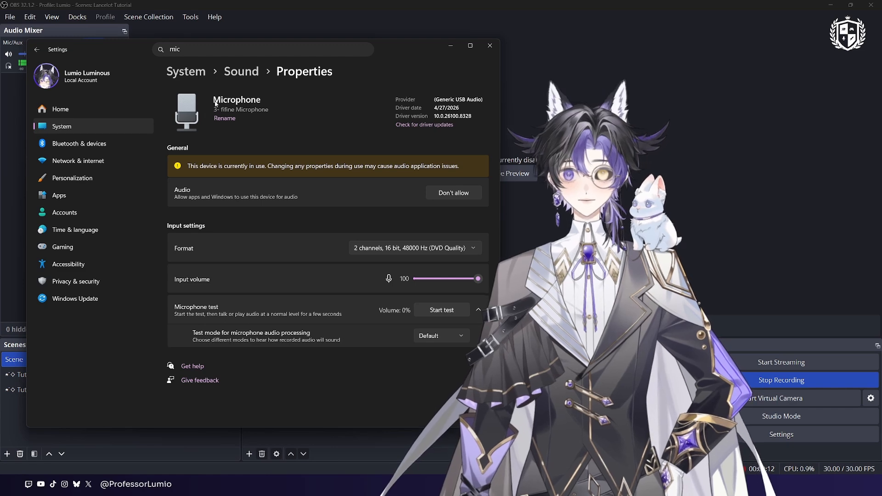
drag(383, 51, 377, 51)
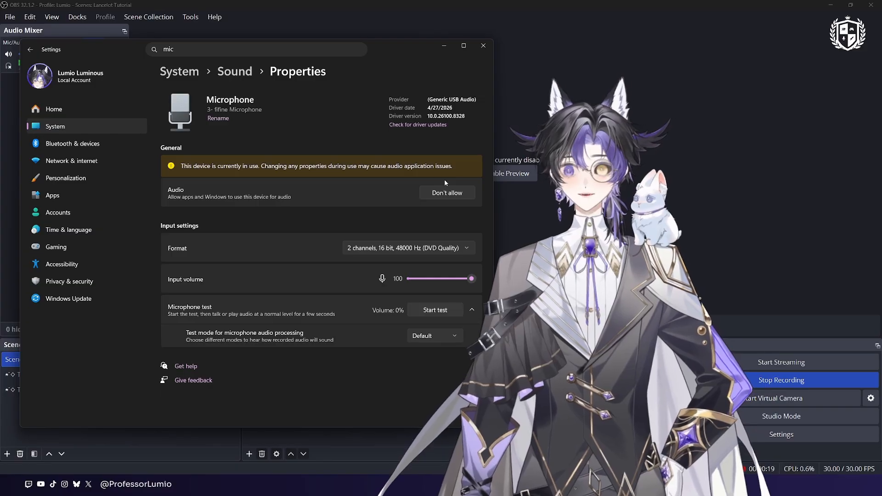
click(484, 45)
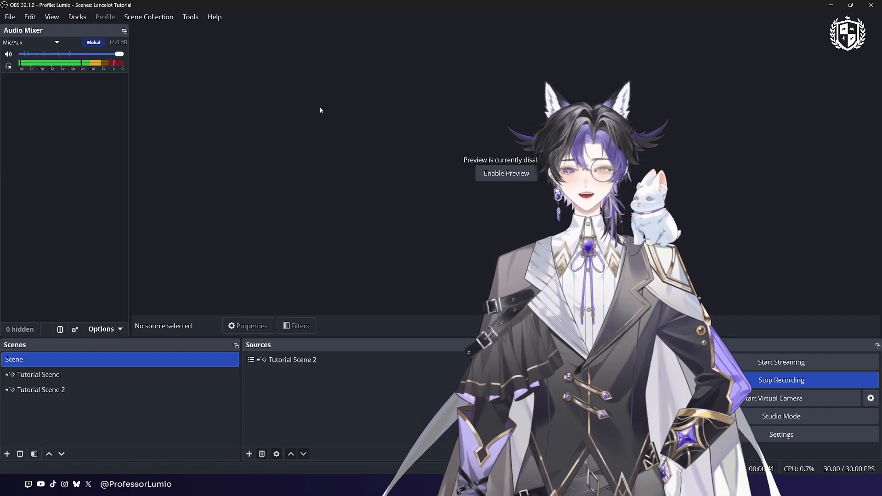
click(75, 330)
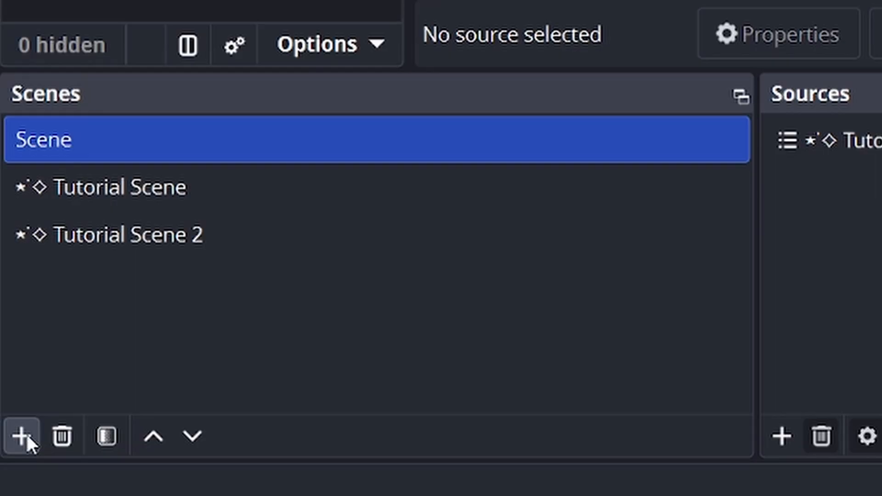
click(7, 454)
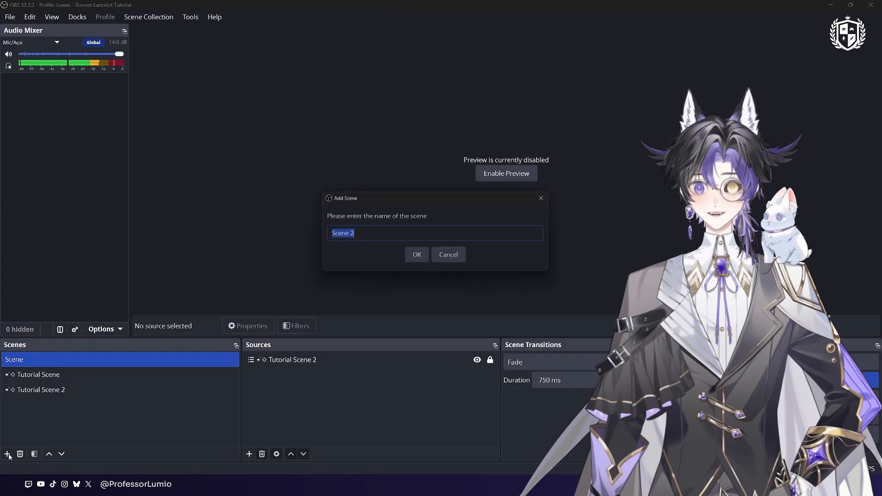
click(455, 261)
right_click(126, 417)
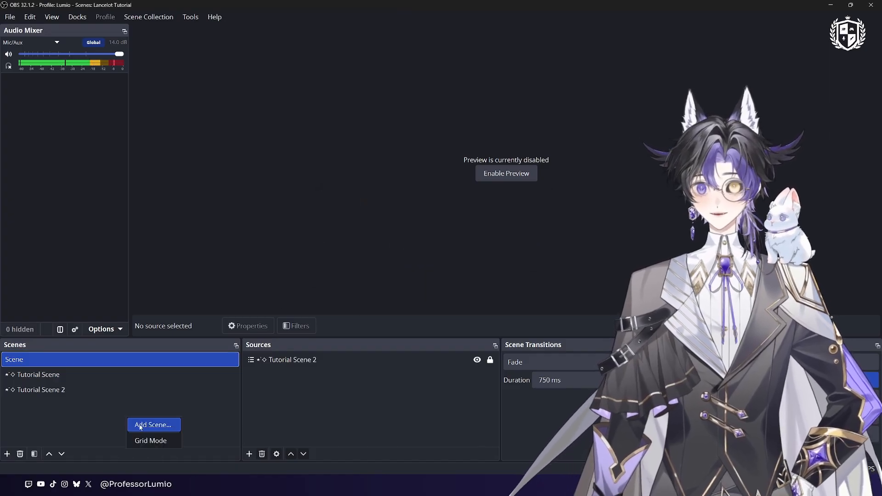
click(81, 405)
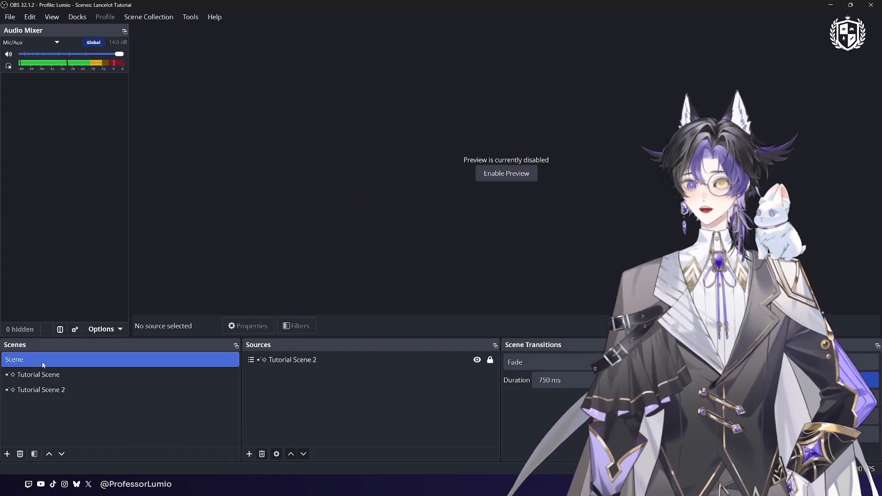
Duplicate the scene named "Scene" and enter "01. Stream Starting" as the new scene's name.
right_click(43, 362)
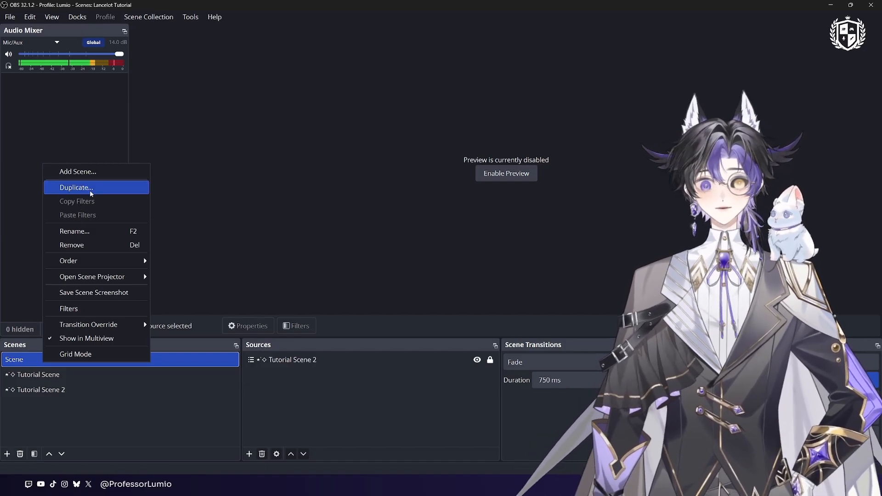
click(89, 190)
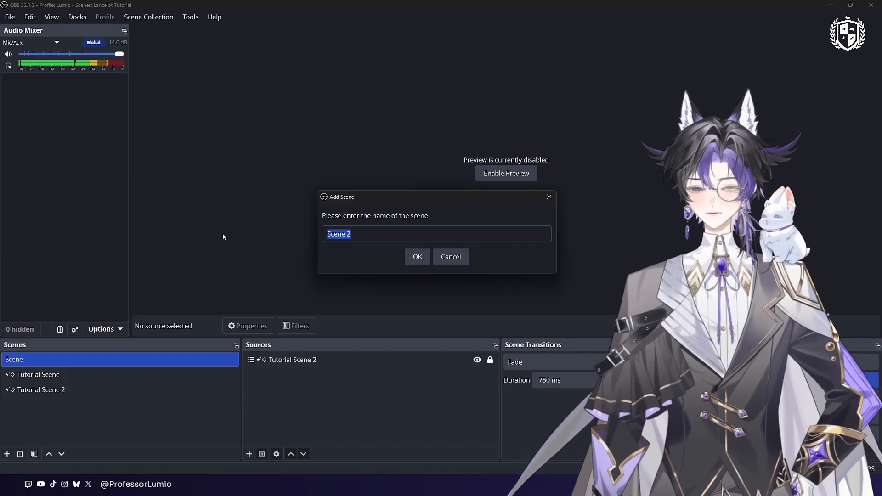
text(Streami)
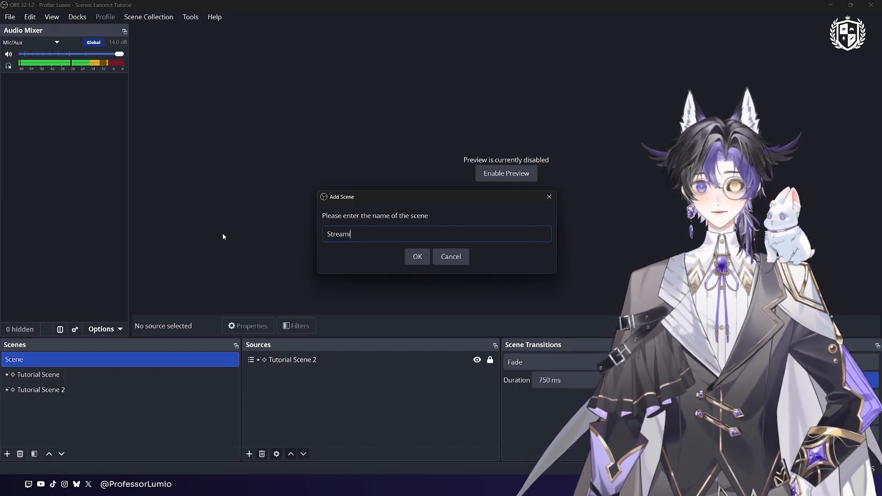
text(ng Starting)
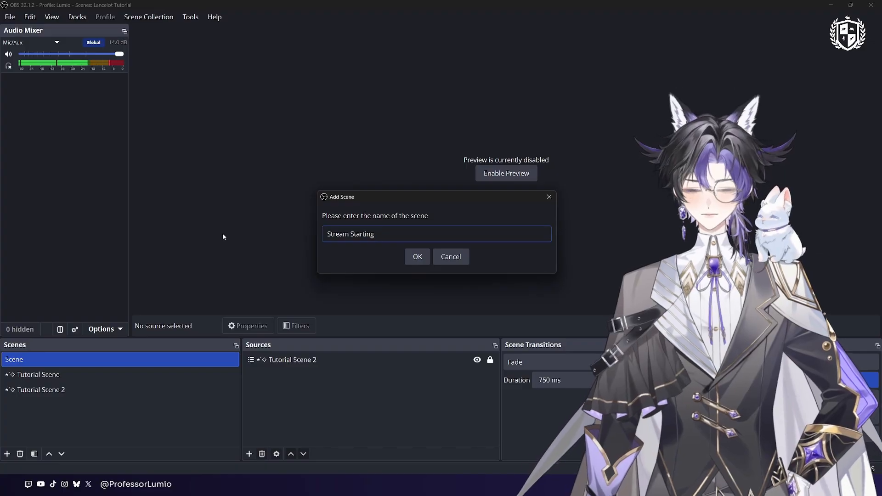
text(01.)
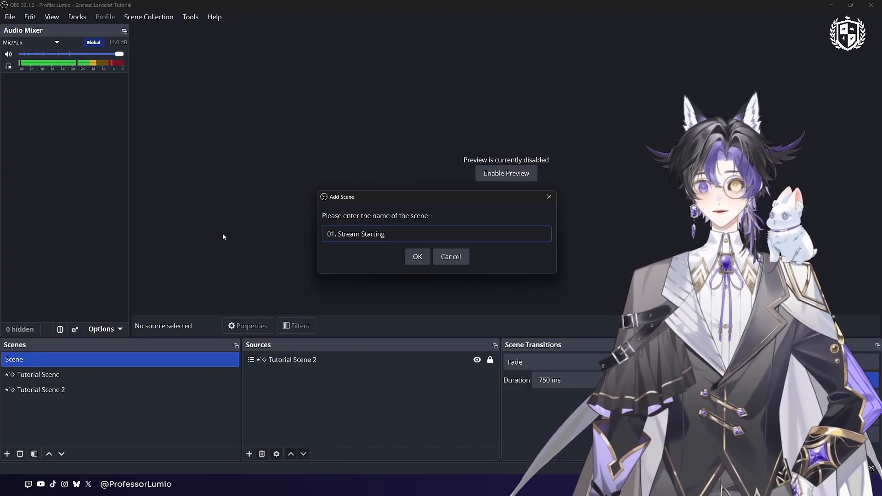
key(Left)
key(Left)
key(Left)
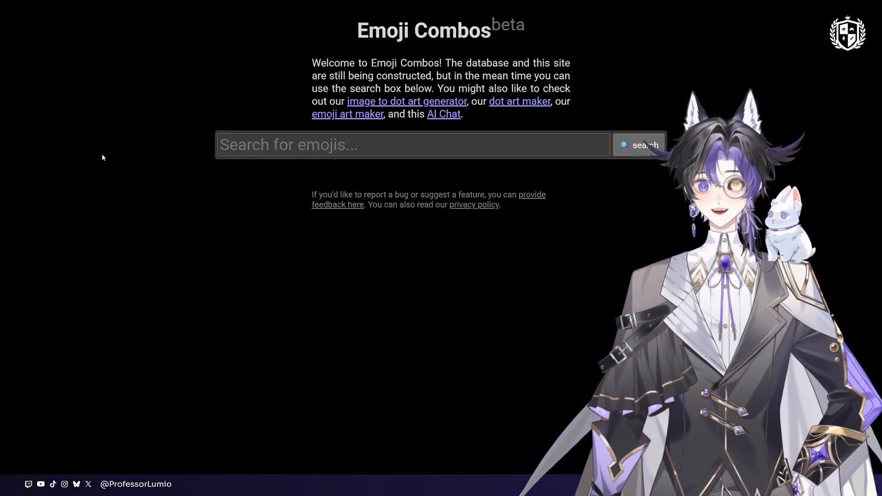
Copy the rabbit emoji from an Emoji Combos search for "bunny" and create the scene as "🐇 01. Stream Starting".
click(291, 147)
text(bunny)
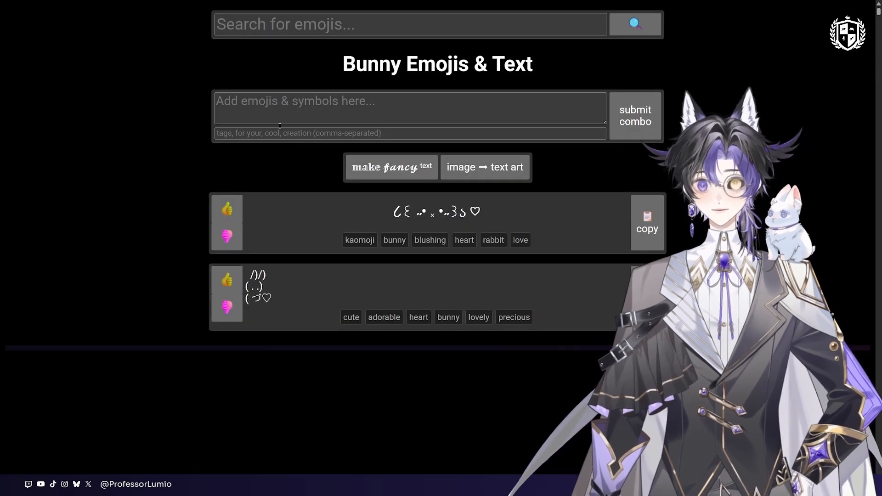
scroll(344, 206, down, 5)
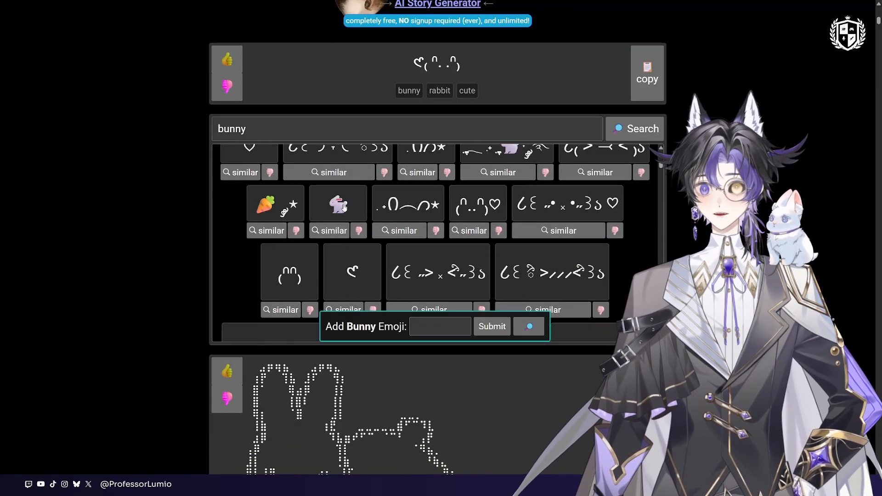
click(344, 207)
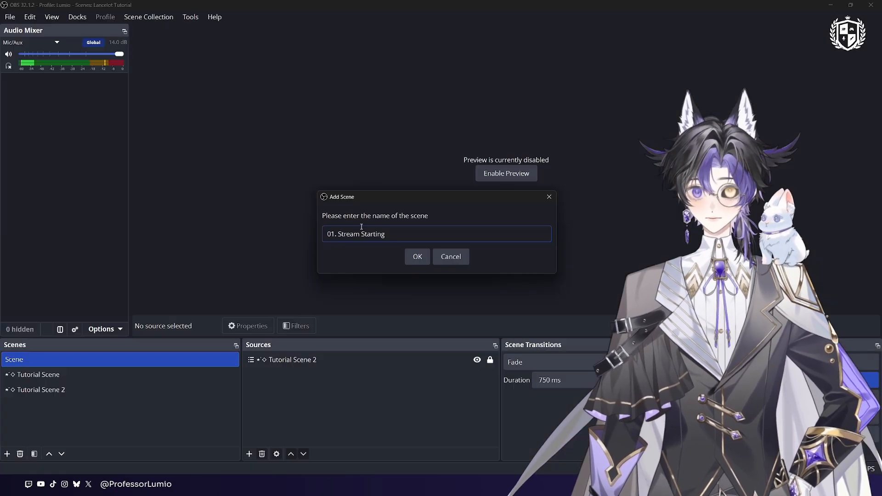
text(🐇)
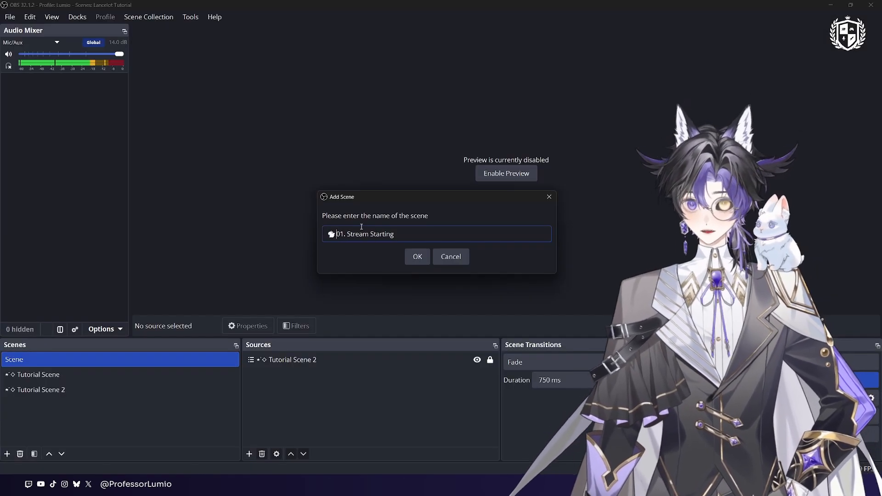
click(417, 255)
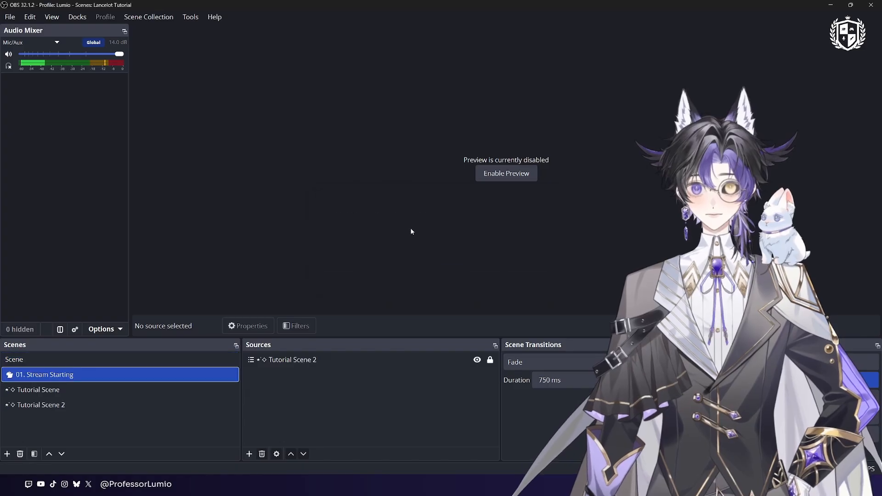
Duplicate the stream starting scene as "🐇 02. Just Chatting" and again as "🐇 03. Screen Sharing / Gaming".
right_click(50, 377)
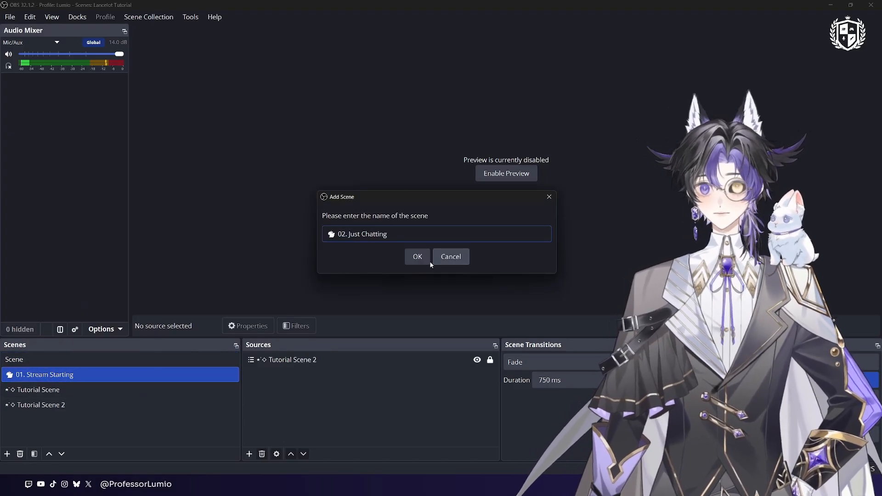
click(428, 260)
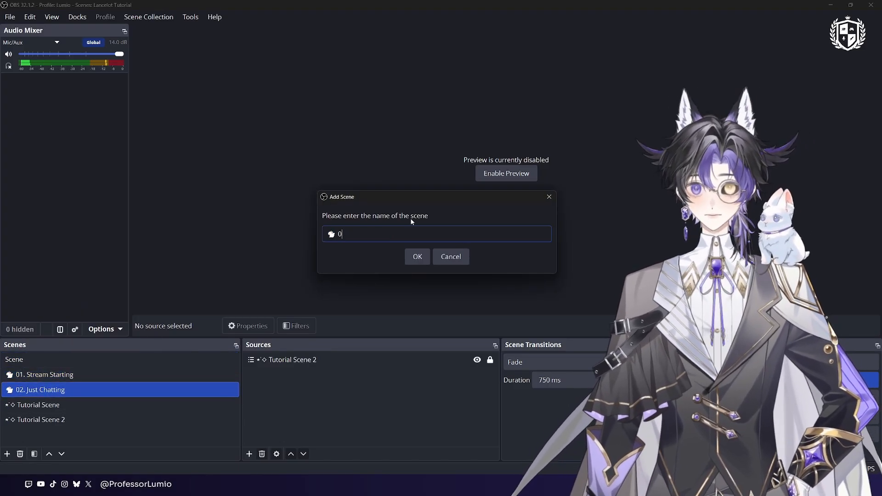
text(03. Screen Sharing / Gam)
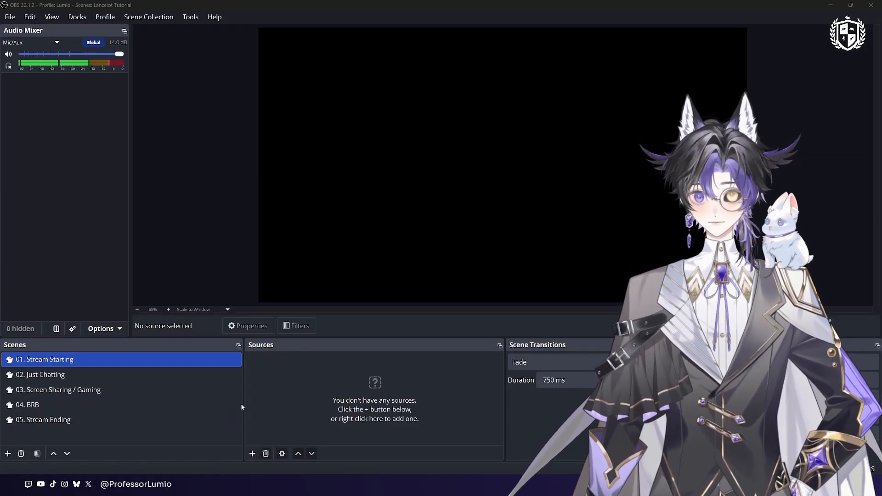
Add a new media source named "Starting Soon Background Video" to the 01. Stream Starting scene.
click(59, 374)
click(57, 364)
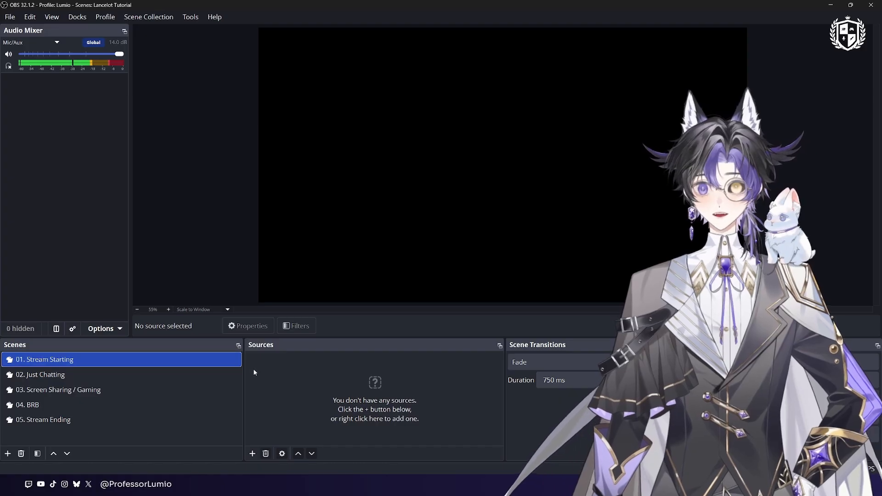
click(252, 454)
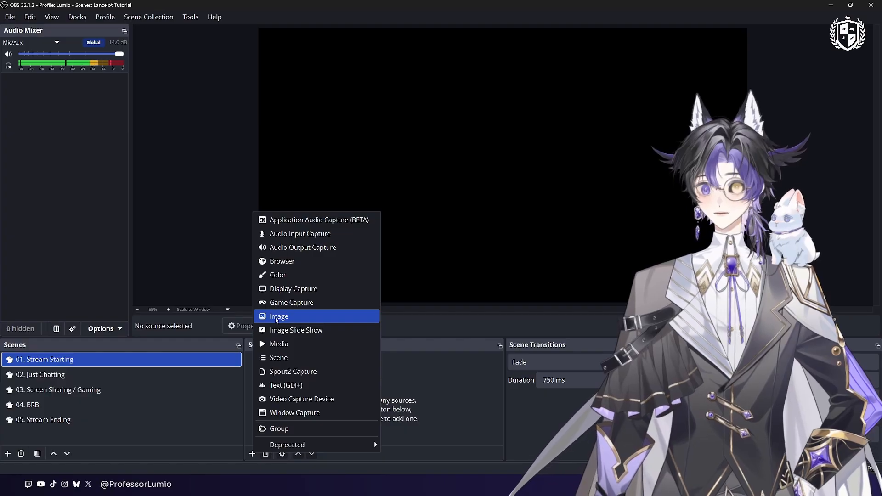
click(277, 317)
text(St)
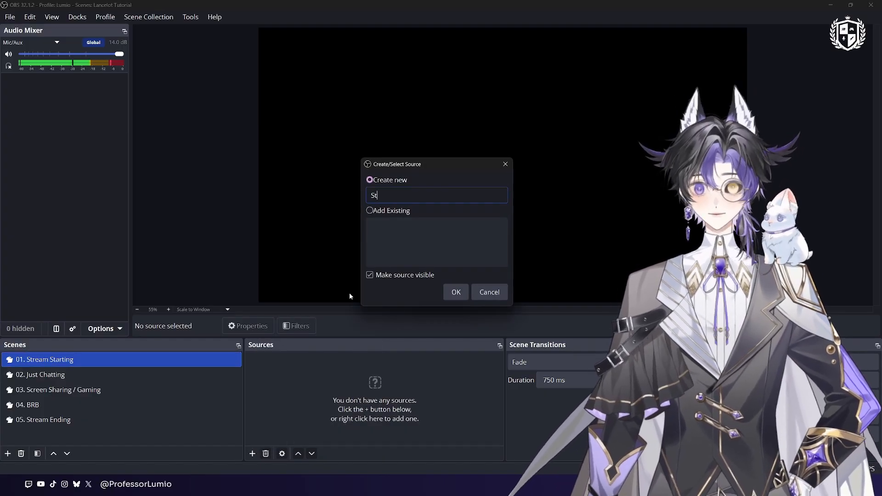
text(arting Soon Background Video)
click(462, 295)
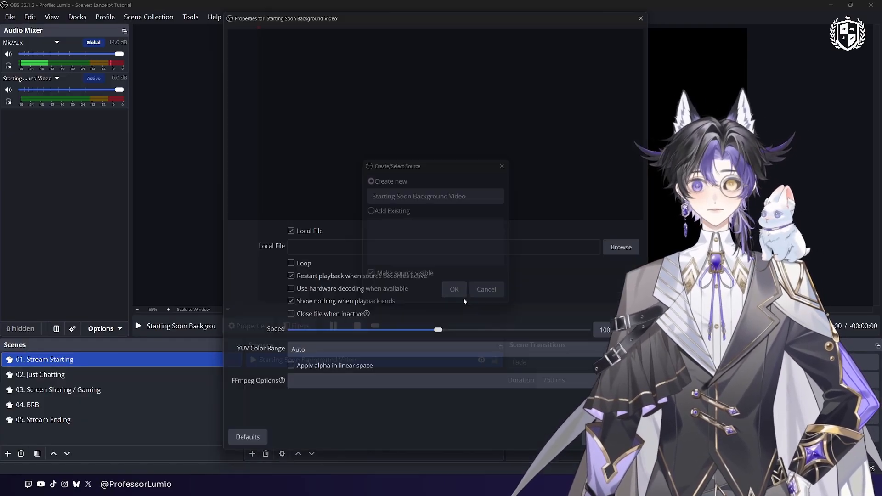
Load "01. Starting Soon - Lancelot.mp4" from the OBS folder, with looping and closing the file when inactive enabled.
click(621, 247)
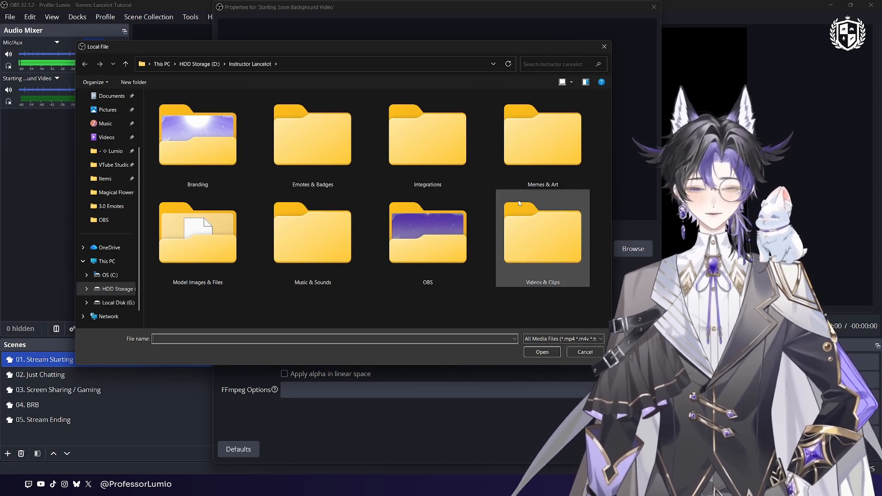
double_click(437, 241)
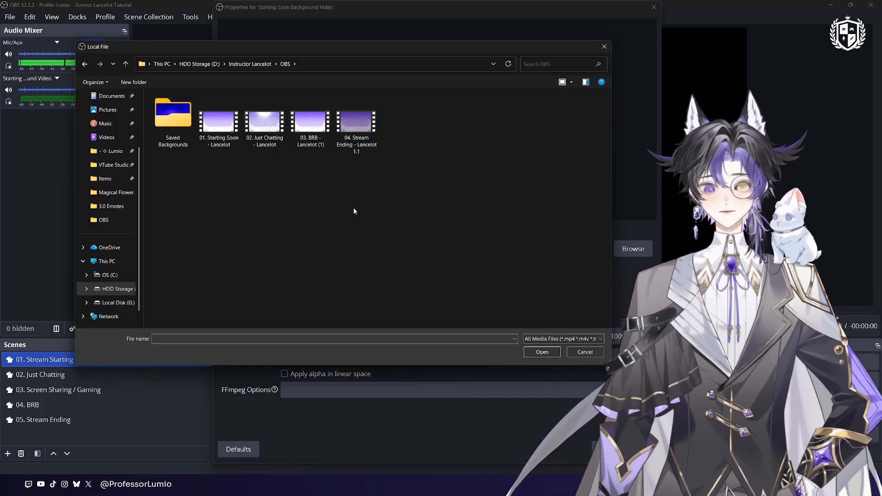
double_click(211, 126)
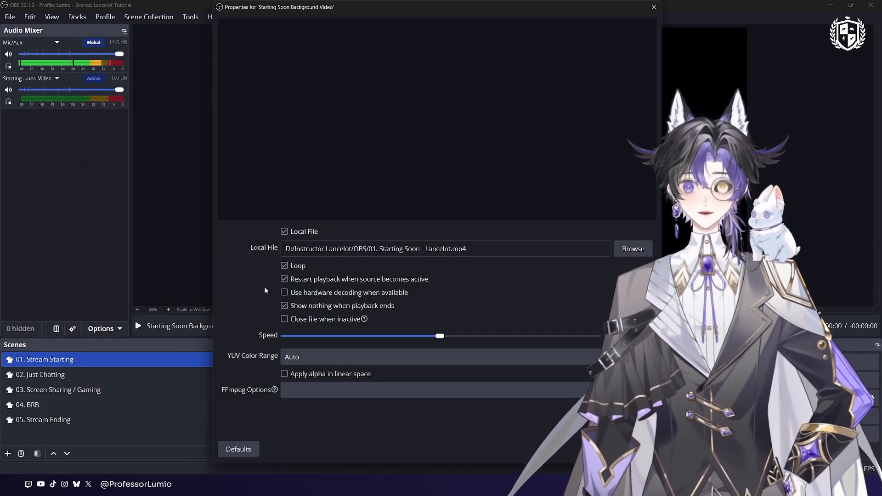
click(285, 320)
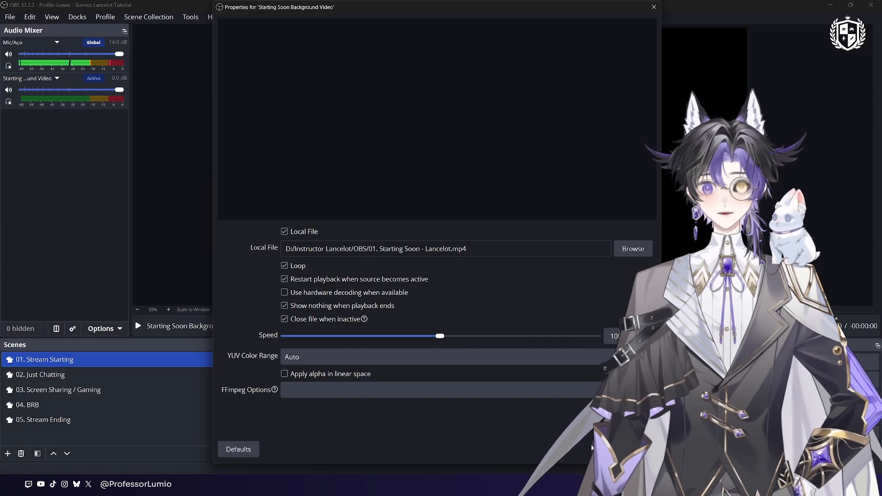
Accept the source properties, fit the starting soon video to the canvas, and lock it.
click(605, 449)
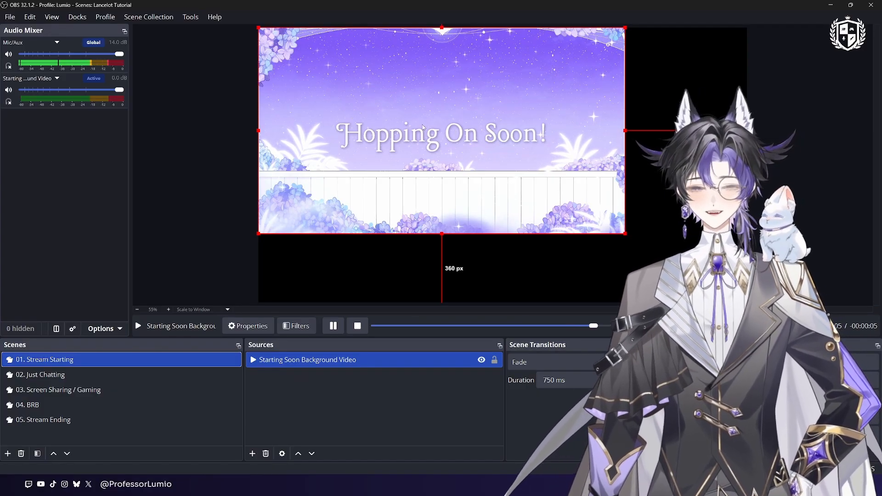
key(ctrl+f)
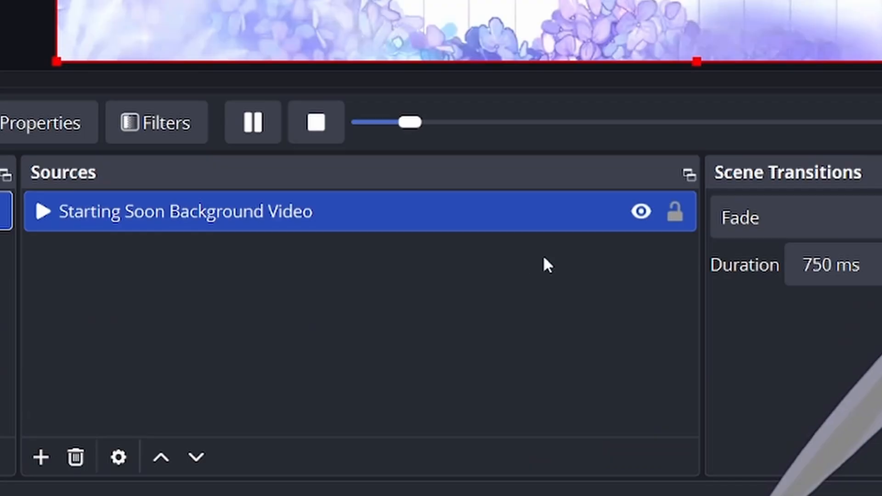
click(675, 212)
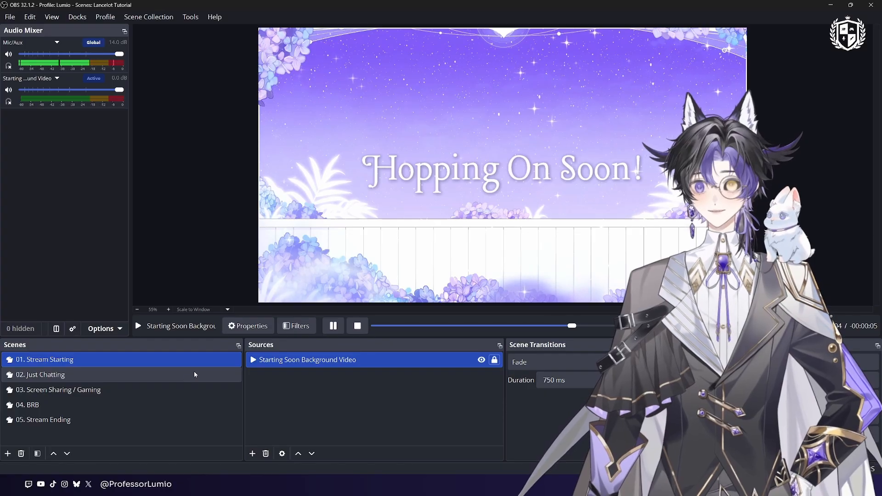
Copy the starting soon video source and paste it as a reference into the 02. Just Chatting scene.
right_click(305, 360)
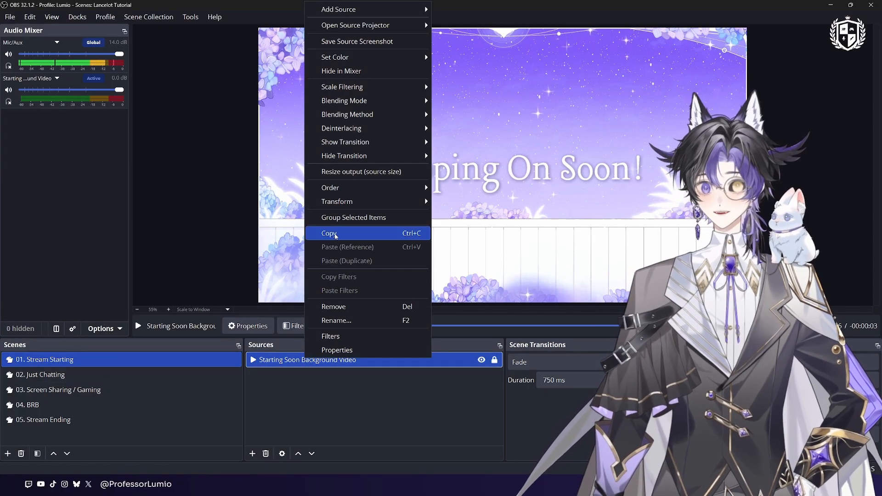
click(322, 231)
click(119, 375)
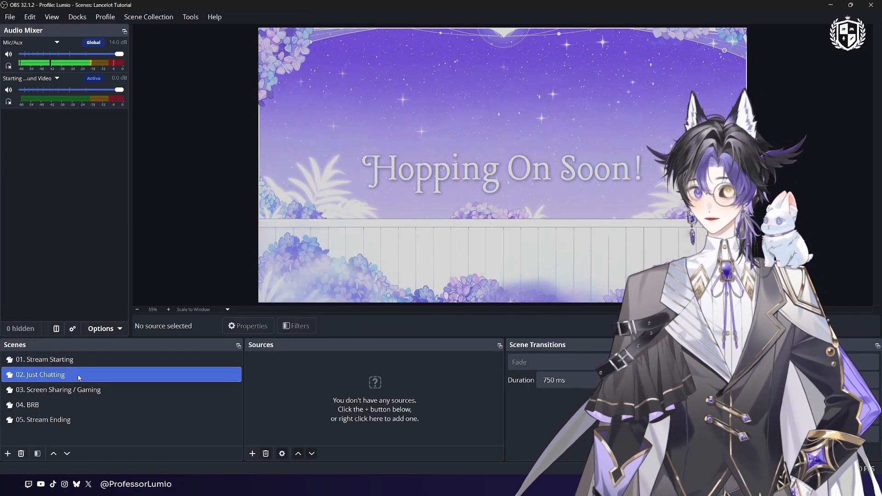
right_click(272, 370)
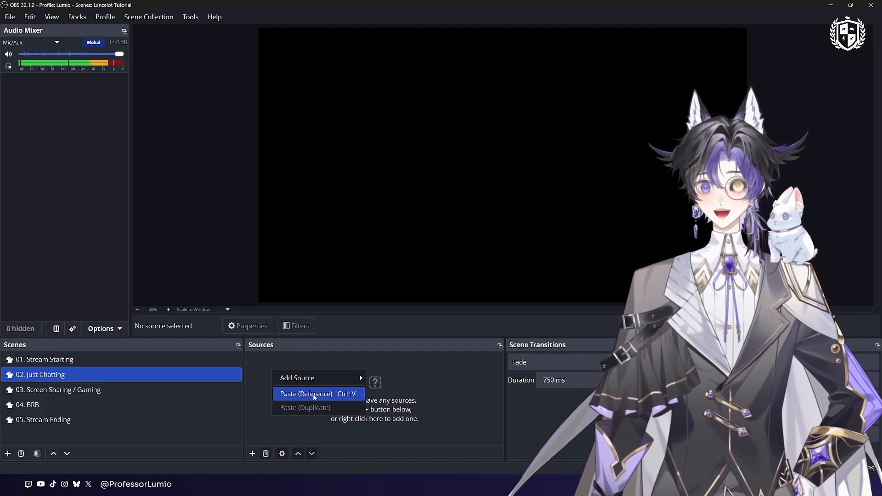
click(314, 394)
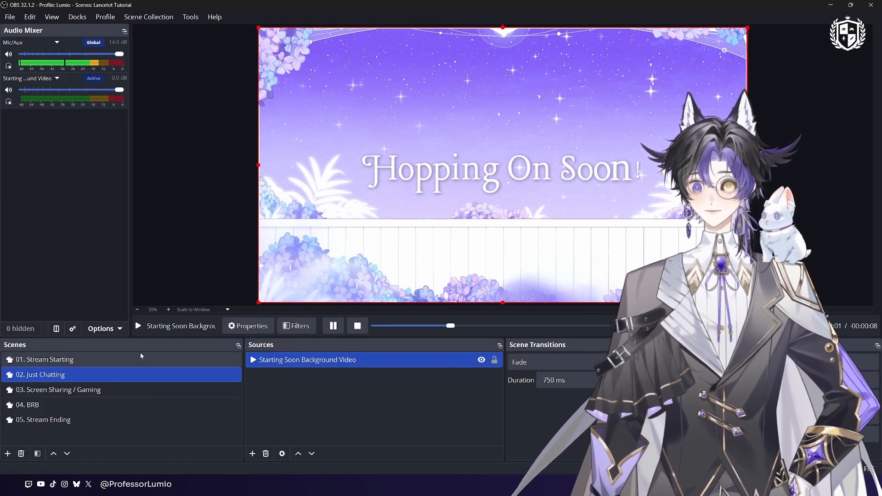
Switch the pasted source's file to "02. Just Chatting - Lancelot.webm" and check the source in the 01. Stream Starting scene.
double_click(298, 363)
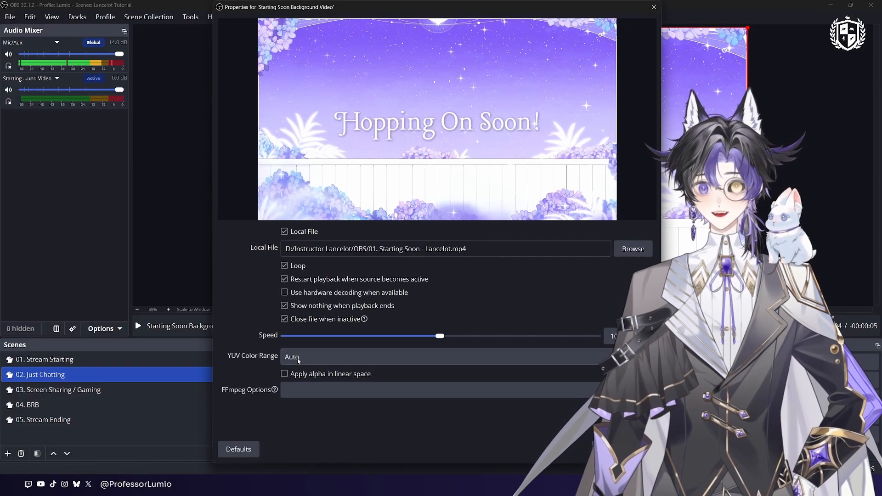
click(634, 248)
double_click(258, 130)
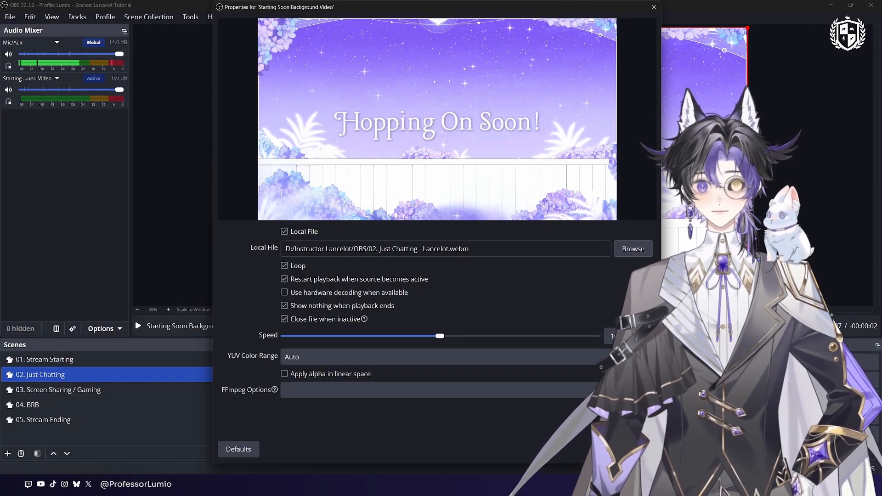
click(597, 449)
click(84, 358)
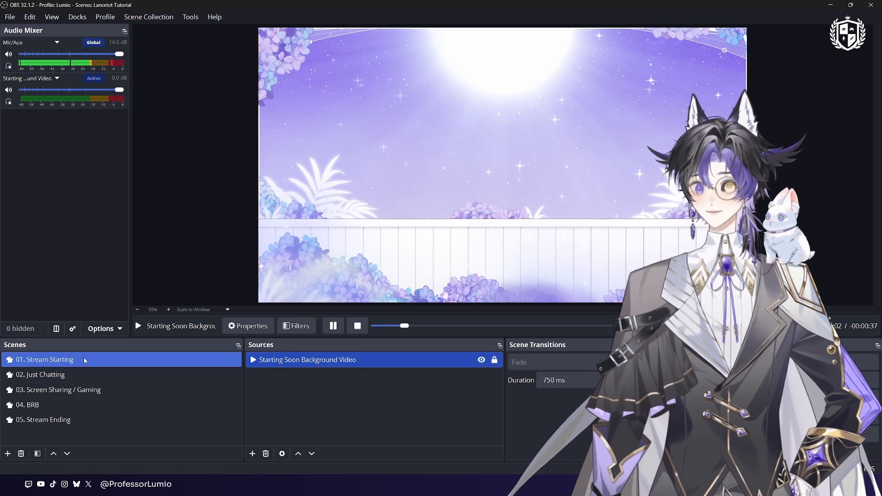
click(322, 360)
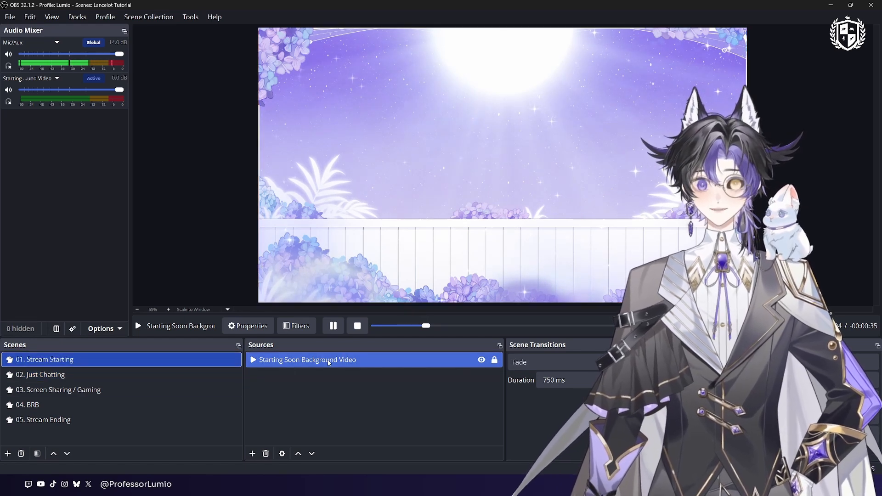
Delete the pasted reference source from the 02. Just Chatting scene.
click(233, 373)
click(313, 363)
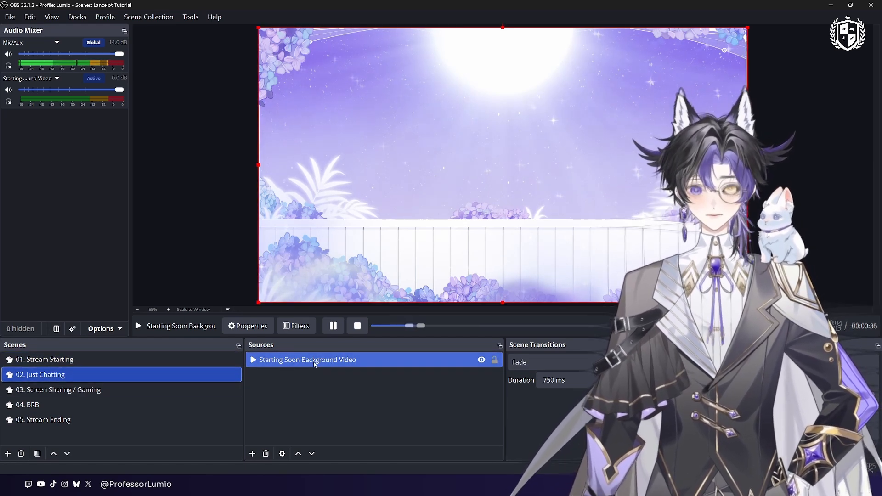
key(Delete)
key(Return)
Add a new media source named "Just Chatting Background Video" to the 02. Just Chatting scene.
click(253, 453)
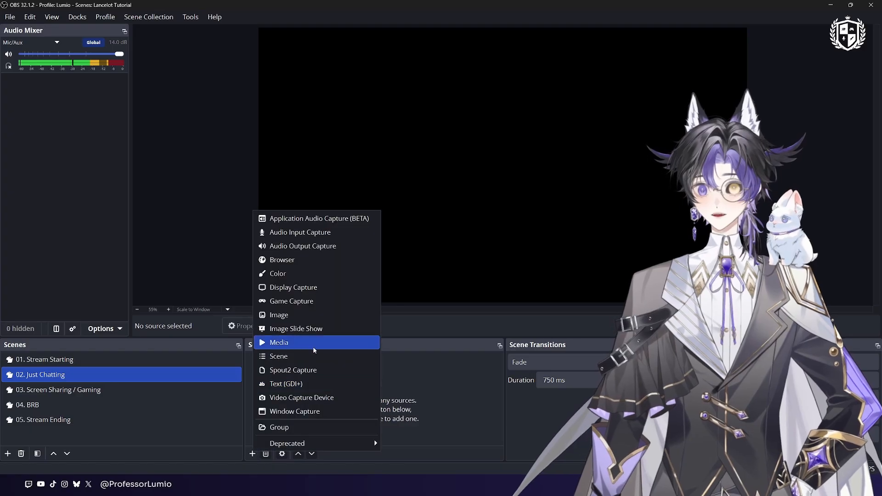
click(310, 344)
text(Just Chatting Background Video)
key(Return)
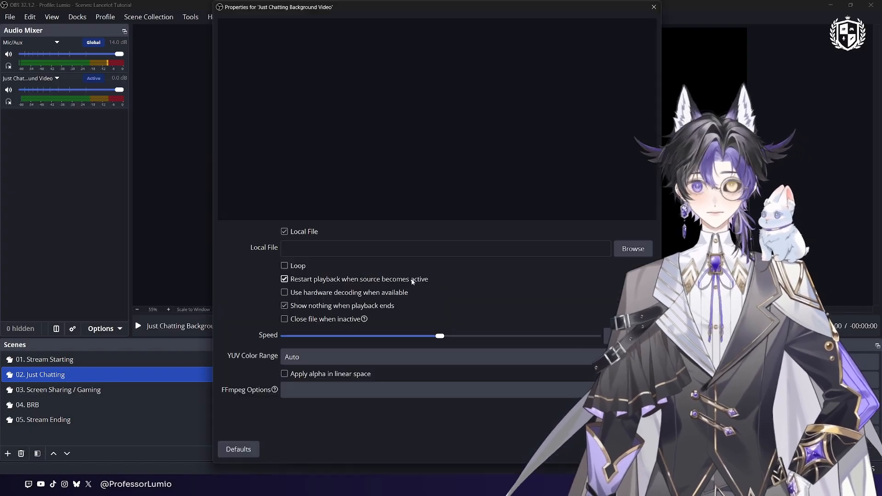
Load the "02. Just Chatting - Lancelot" video with looping enabled and fit it to the canvas.
click(633, 248)
double_click(280, 132)
click(285, 266)
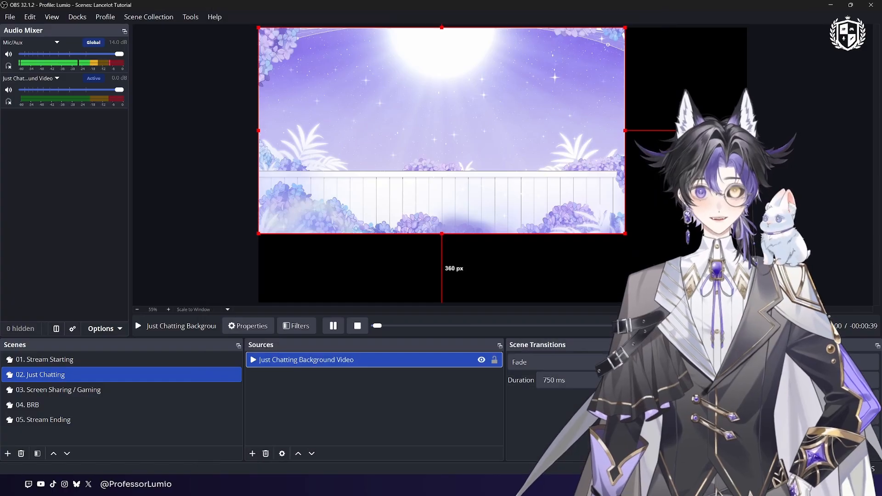
key(Return)
key(ctrl+f)
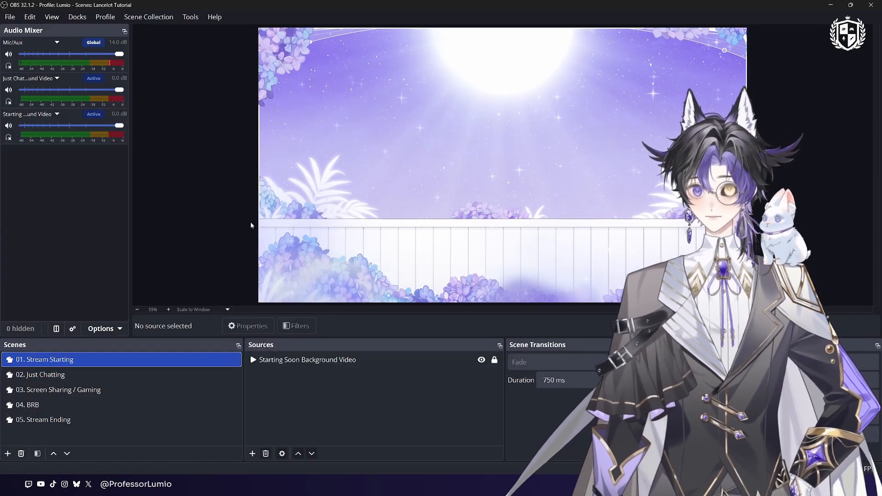
Set the Starting Soon Background Video's file back to "01. Starting Soon - Lancelot" in the 01. Stream Starting scene.
double_click(308, 360)
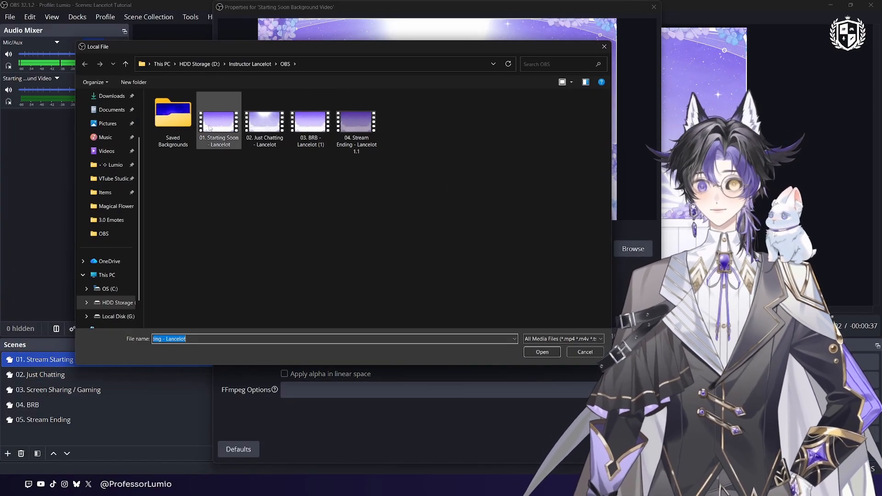
key(Return)
key(Return)
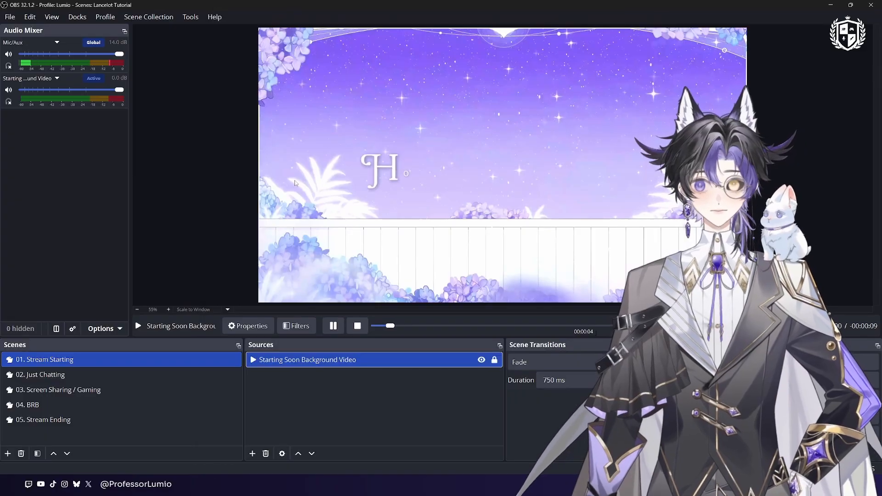
Add media sources named "BRB Background Video" to the 04. BRB scene and "Stream Ending Background Video" to the 05. Stream Ending scene.
click(105, 413)
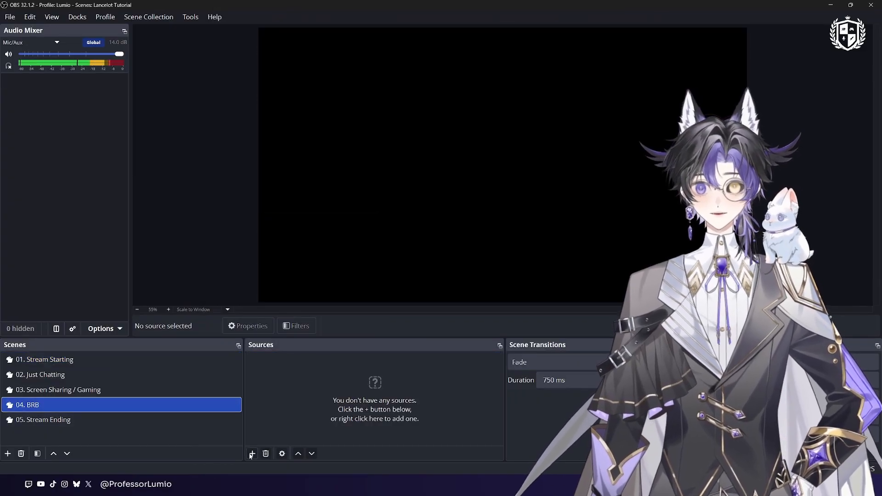
click(252, 453)
click(276, 344)
text(BRB Background Video)
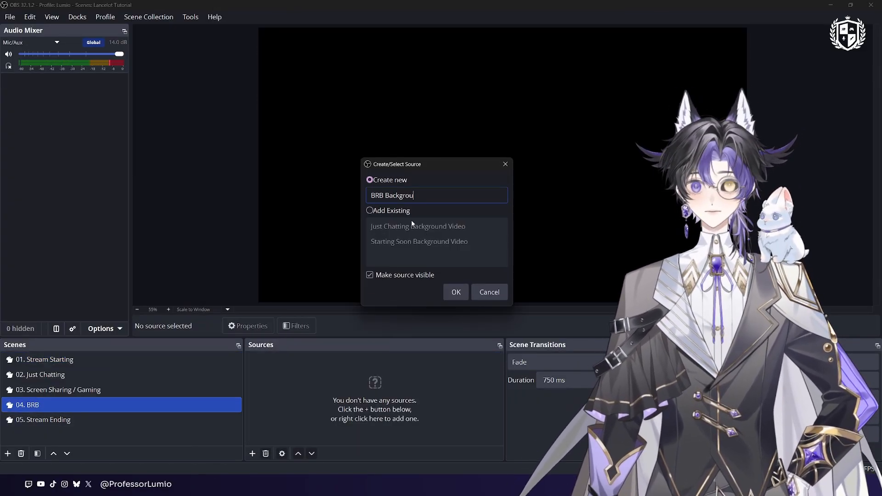
text(Stream Ending Background Vide)
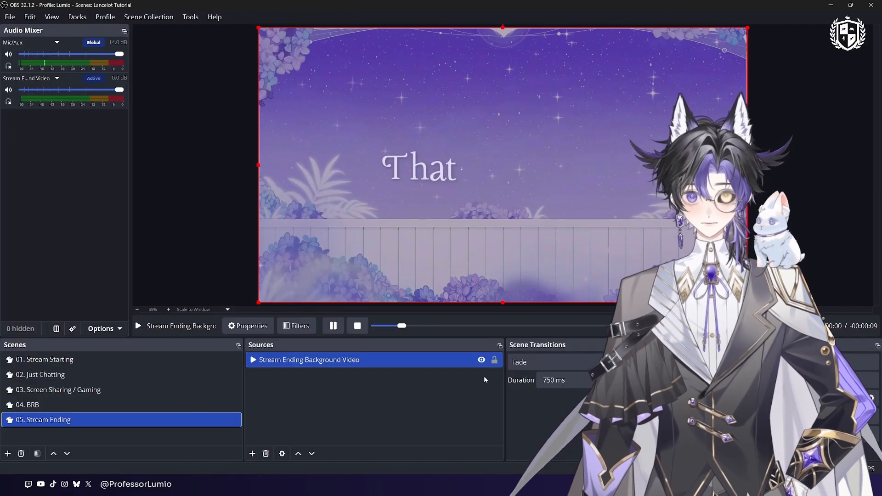
Check the background videos of the Stream Starting, Just Chatting, BRB and Stream Ending scenes one after another.
click(78, 360)
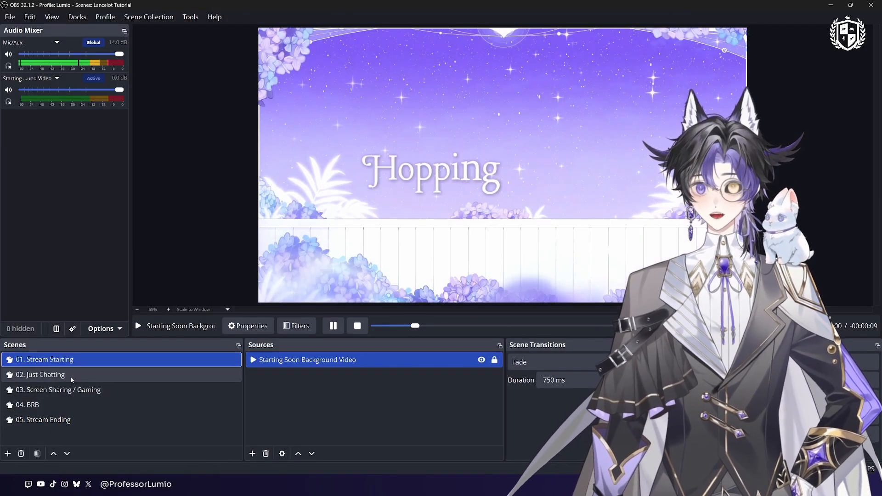
click(70, 375)
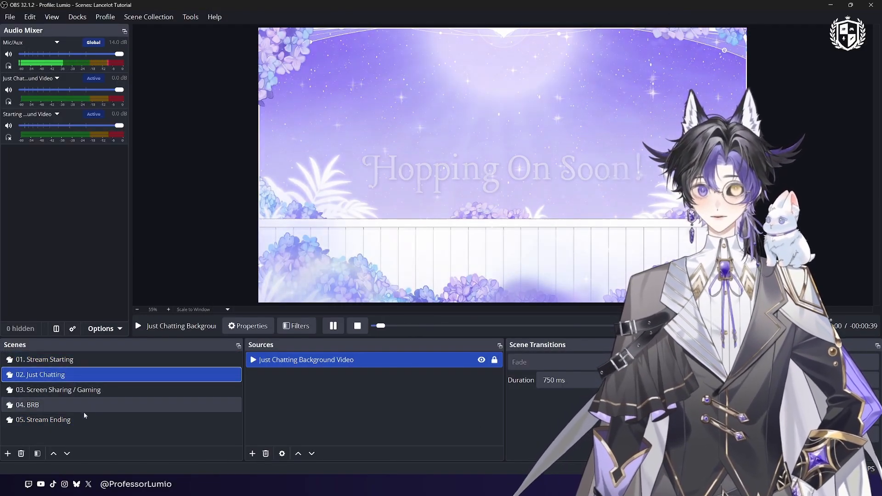
click(64, 404)
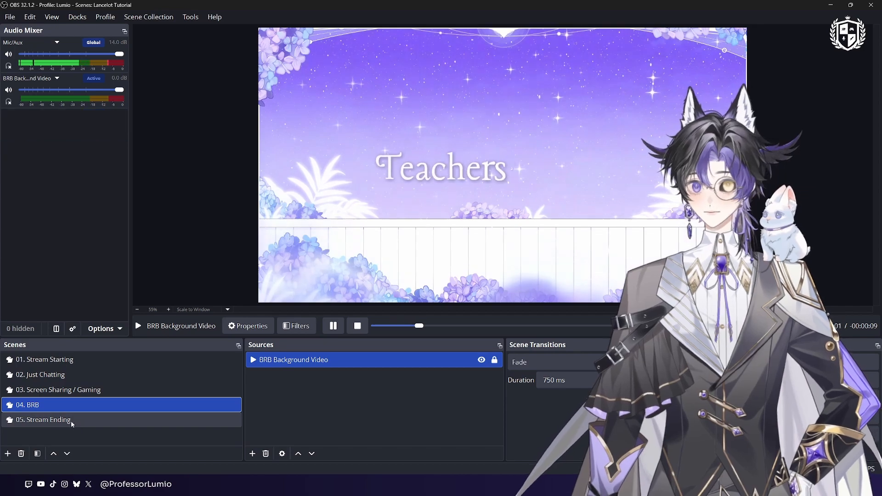
click(71, 421)
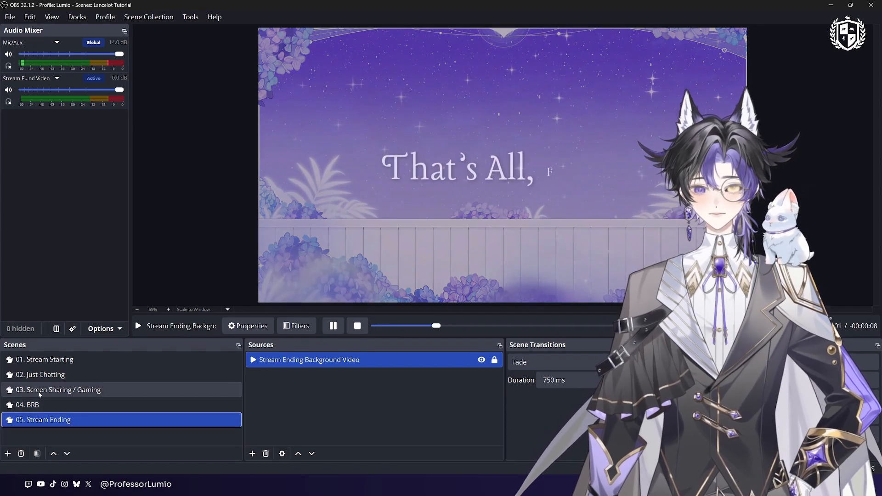
Add a Display Capture source to the 03. Screen Sharing / Gaming scene, capturing the 2560x1440 primary monitor at 0,0.
click(57, 391)
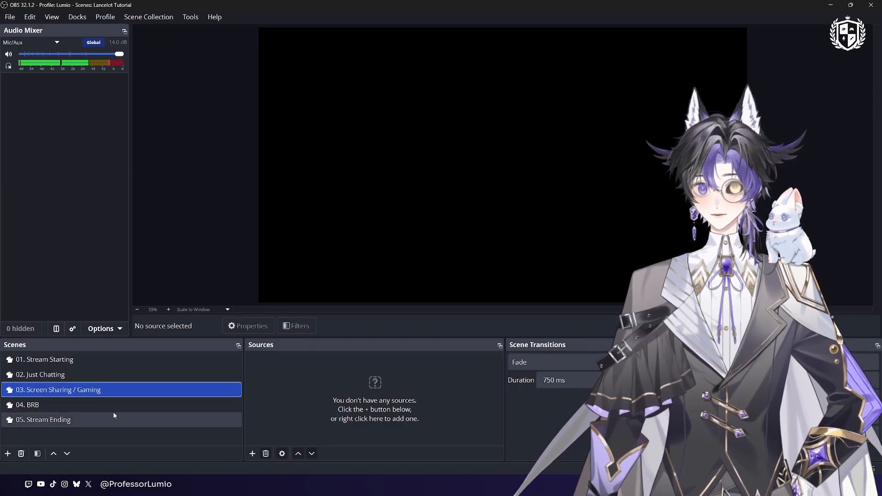
click(252, 453)
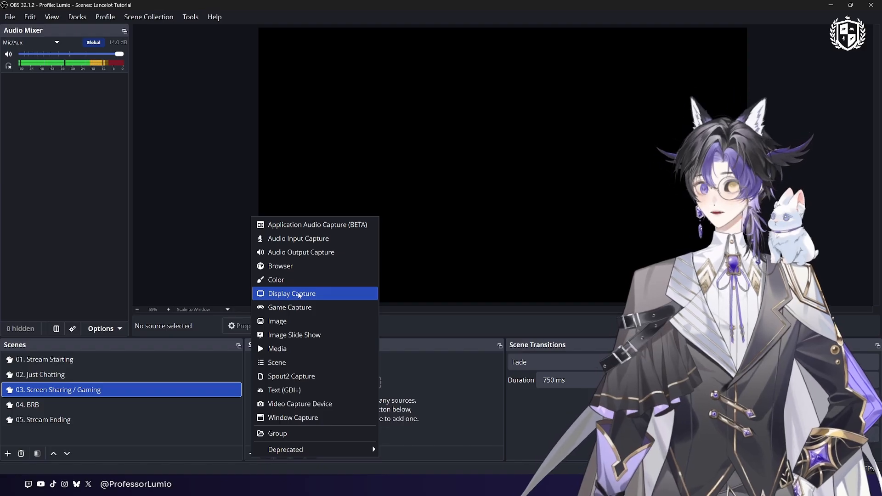
click(299, 294)
key(Return)
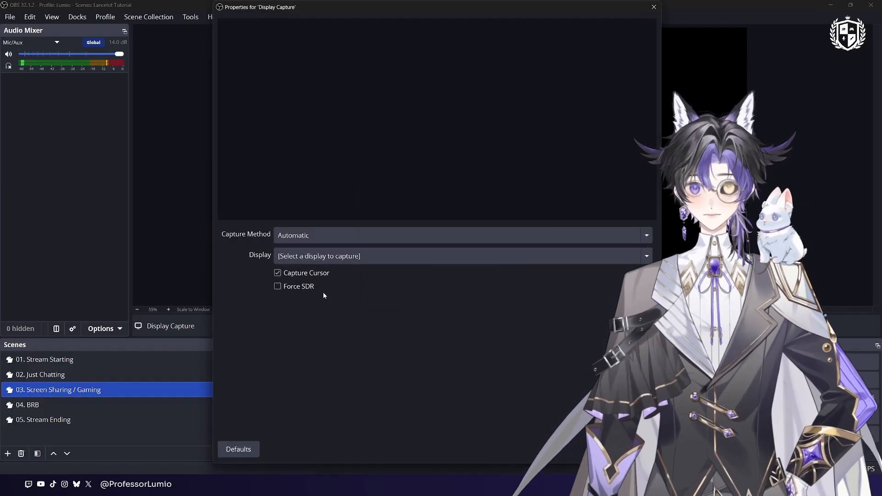
click(301, 255)
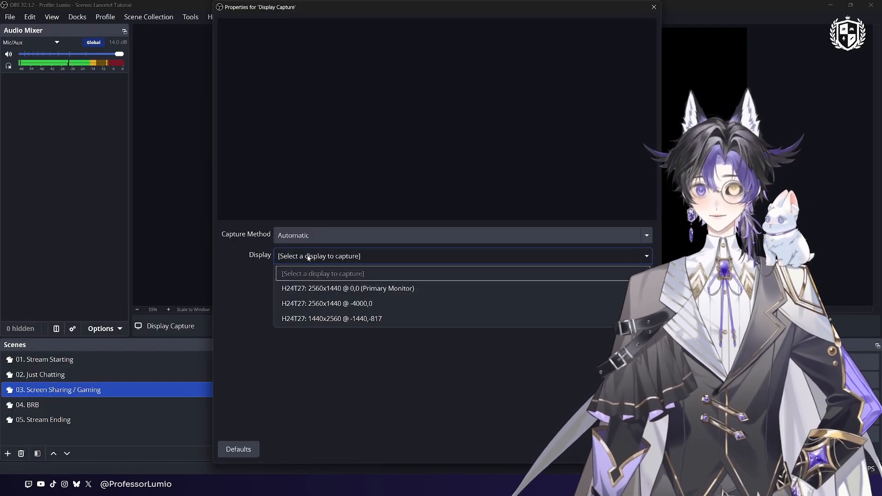
click(340, 289)
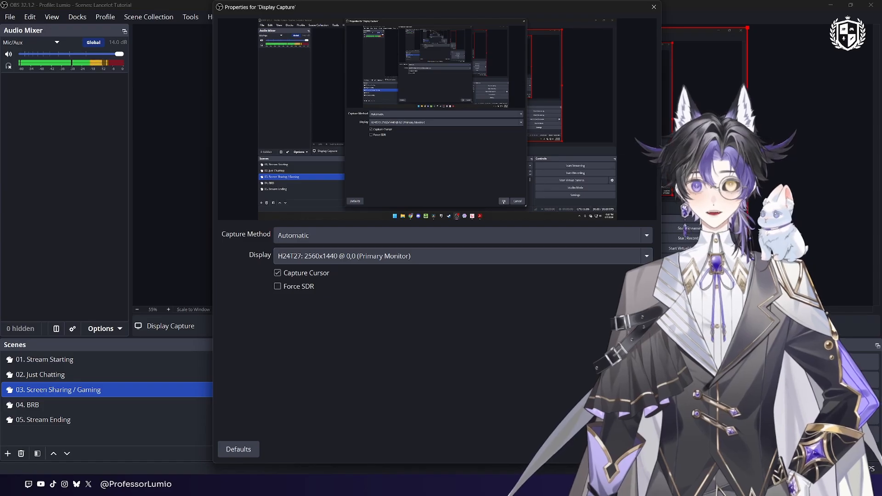
click(605, 452)
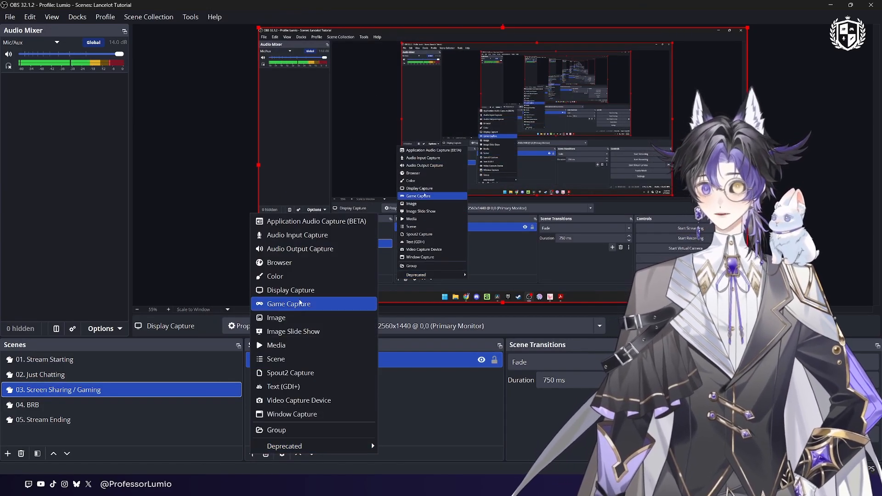
Add a Game Capture source to the 03. Screen Sharing / Gaming scene with Capture Audio (BETA) enabled.
click(295, 303)
click(454, 291)
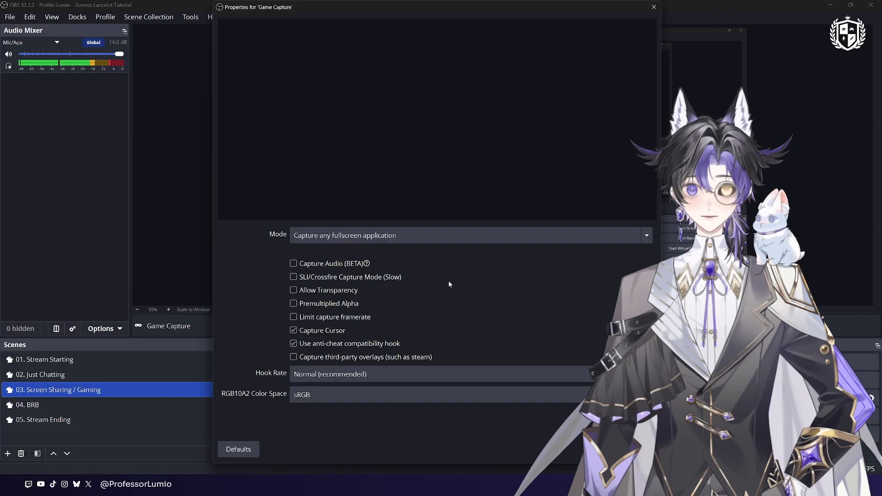
click(318, 263)
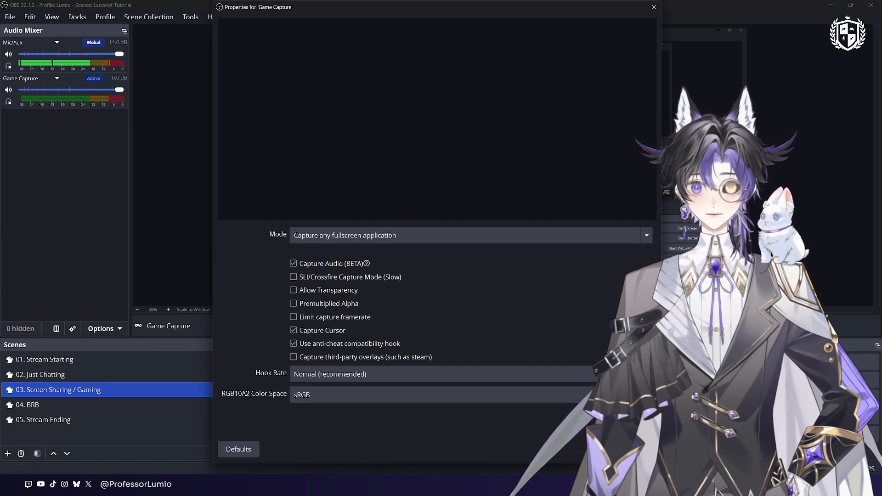
click(596, 449)
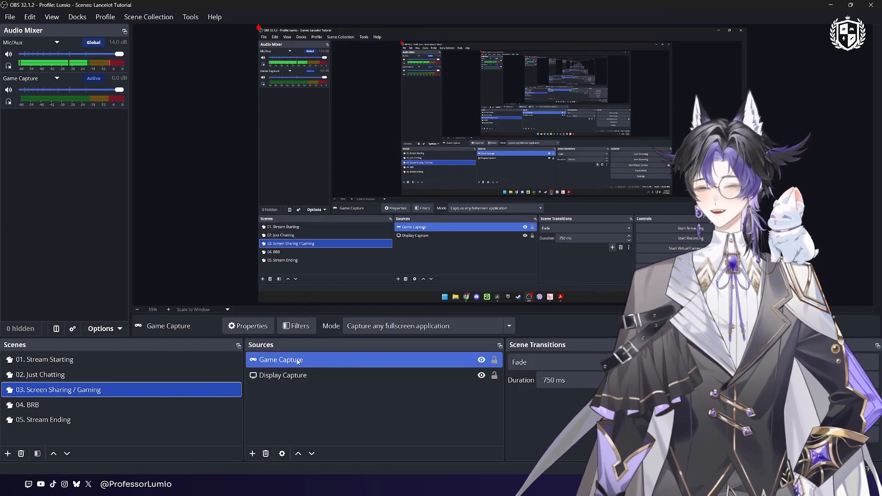
Review the Game Capture source's properties and the Display Capture source in the 03. Screen Sharing / Gaming scene.
double_click(298, 361)
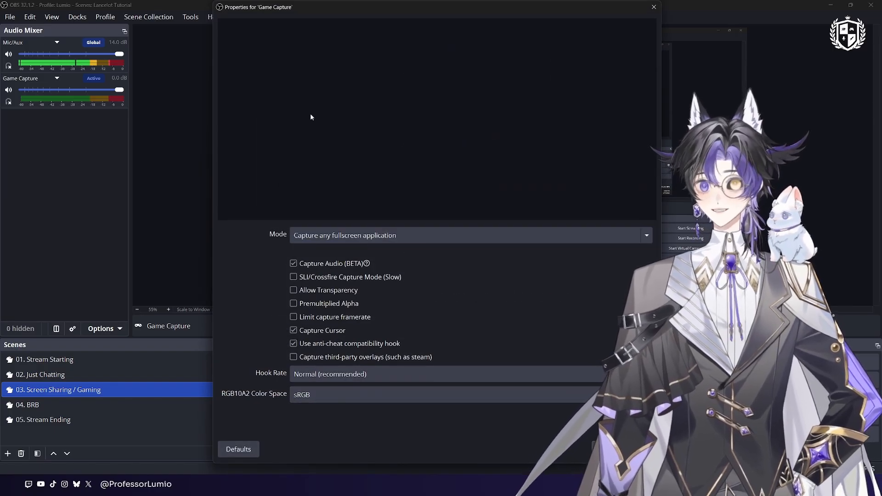
click(601, 449)
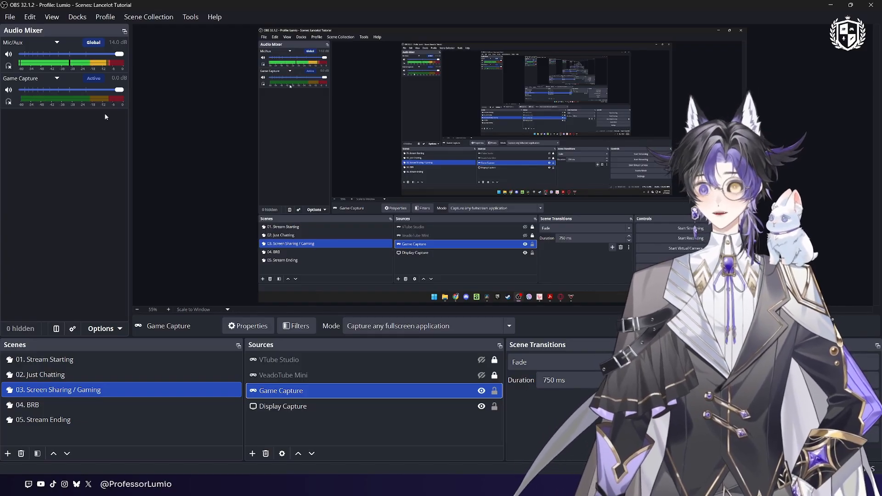
click(283, 407)
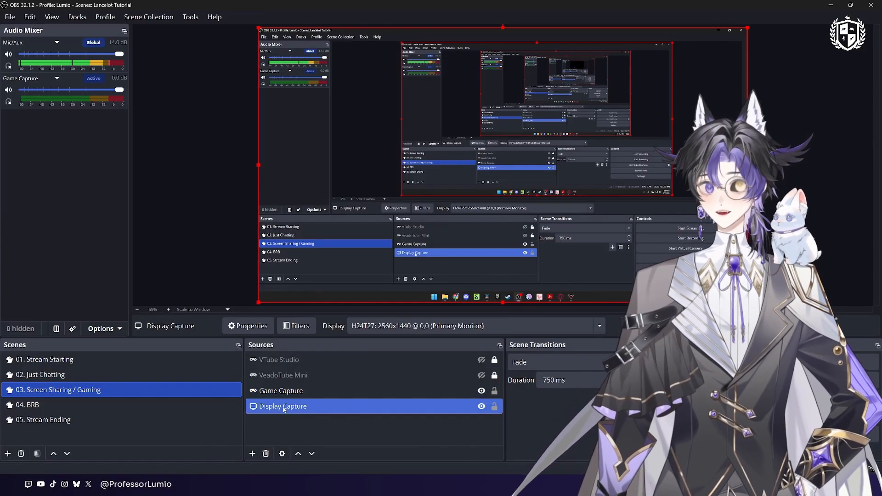
click(252, 453)
click(227, 258)
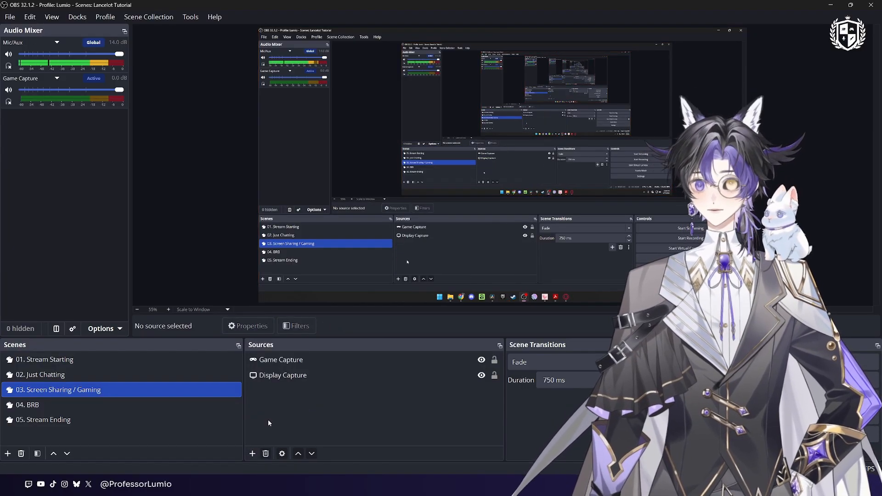
Add an Application Audio Capture source named "Opera GX Music" to the 02. Just Chatting scene.
click(135, 375)
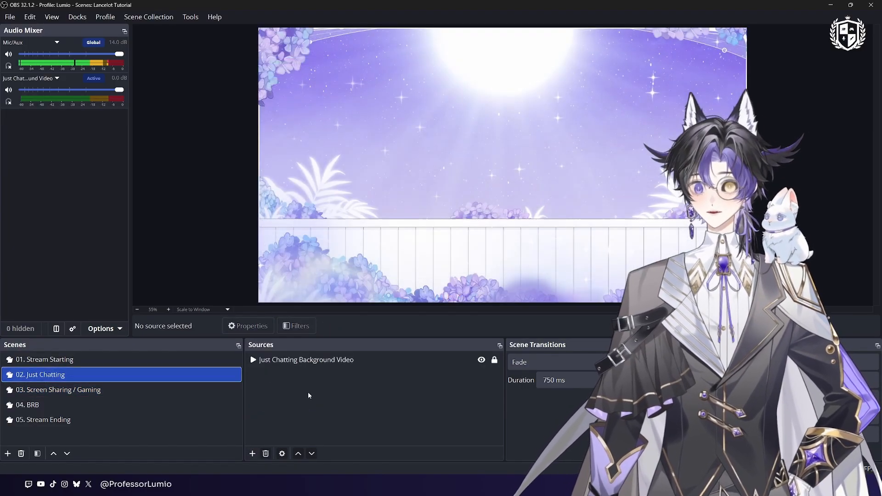
click(252, 453)
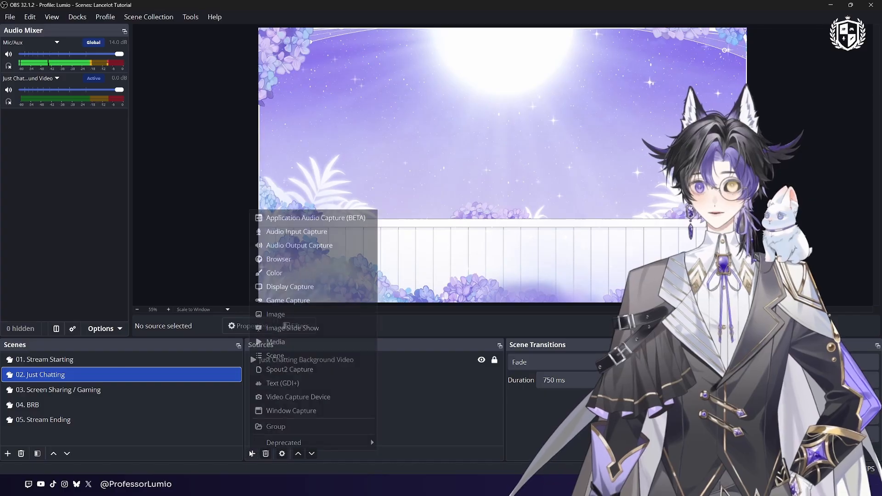
click(285, 218)
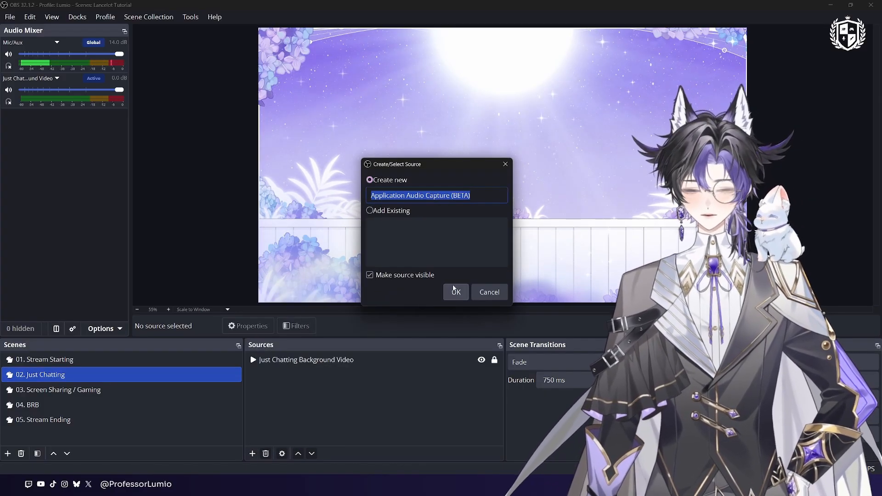
text(Opera GX M)
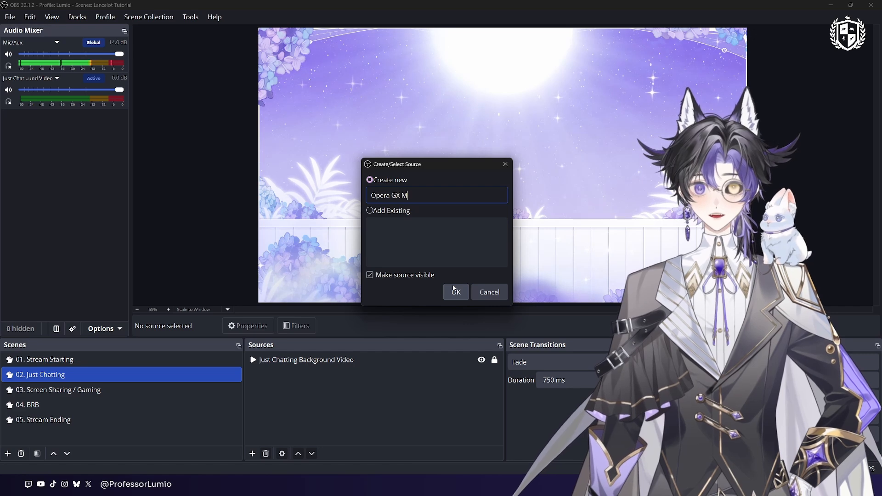
text(usic)
click(454, 291)
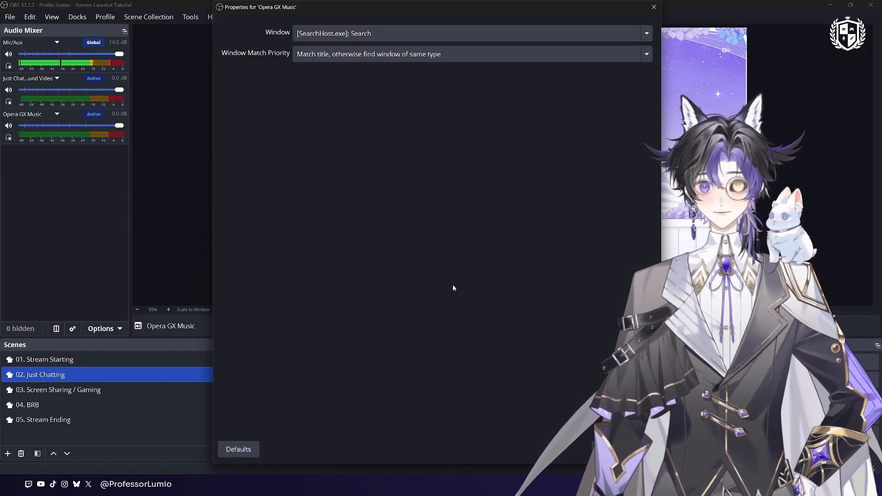
Set the Opera GX Music source to capture the opera.exe "lofi hip hop radio" YouTube window.
click(321, 33)
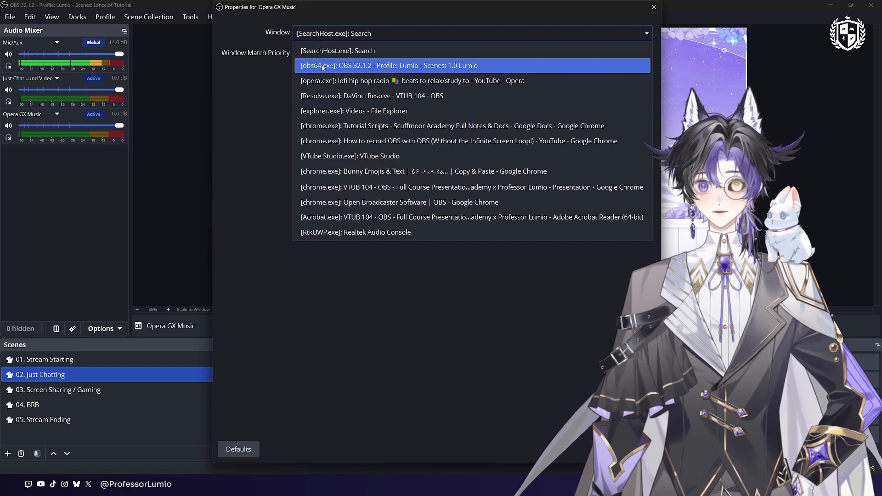
click(319, 81)
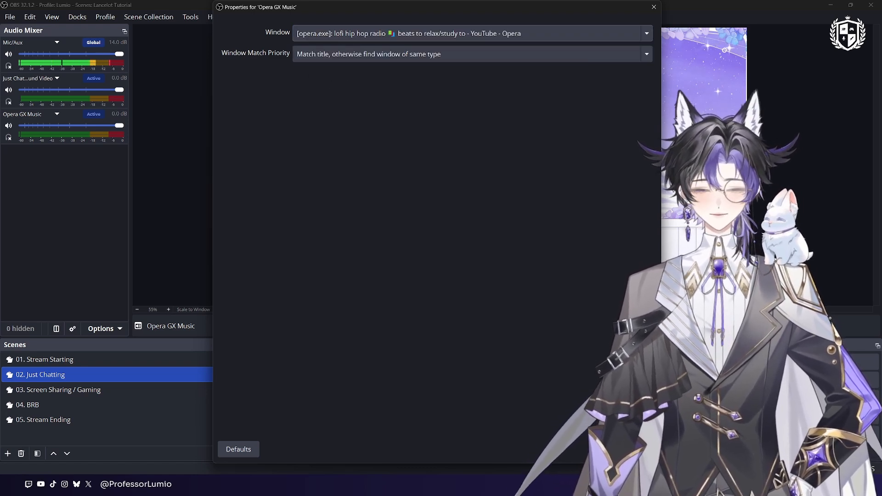
click(598, 449)
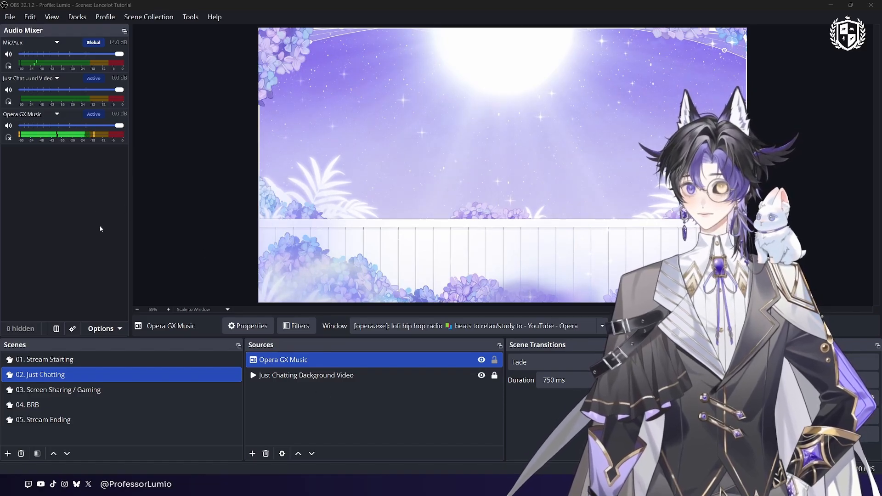
Lower the Opera GX Music volume to -5.2 dB and move the source below the Just Chatting Background Video.
drag(120, 126, 98, 126)
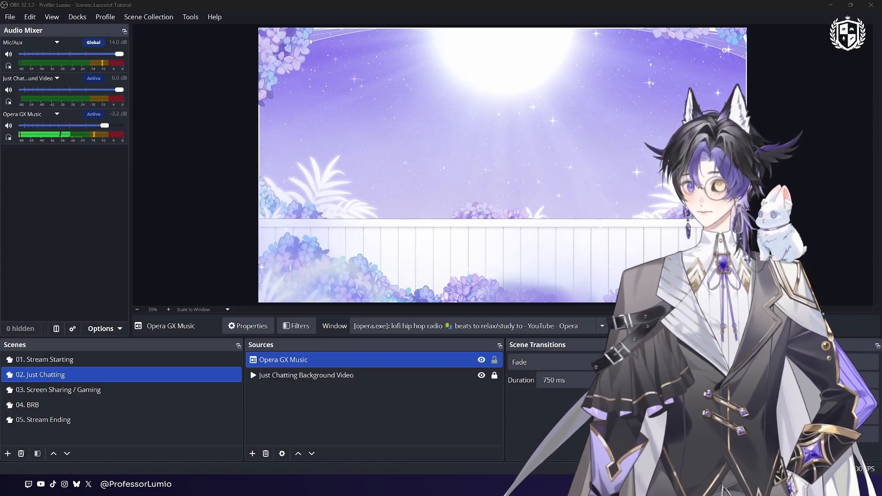
click(331, 385)
drag(329, 363, 324, 405)
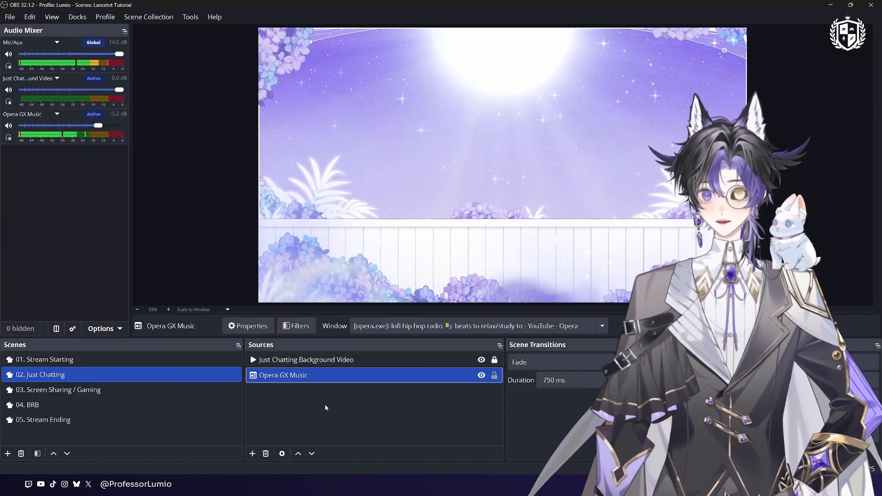
click(345, 392)
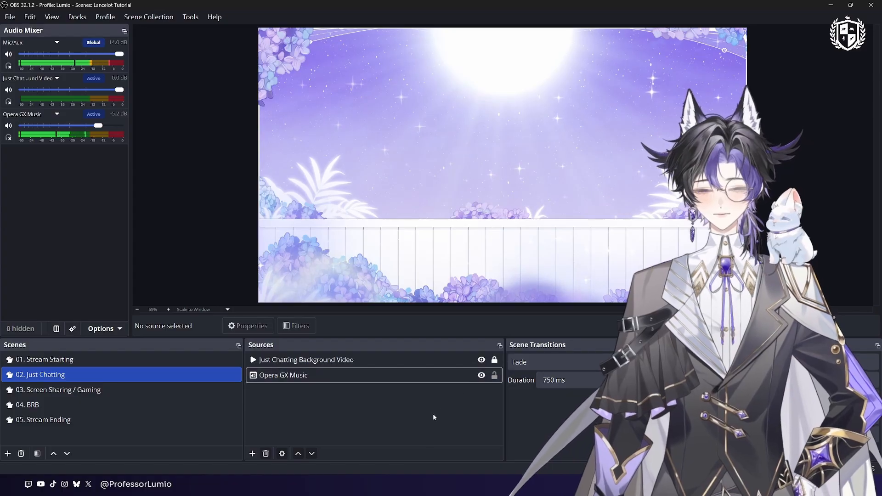
click(404, 378)
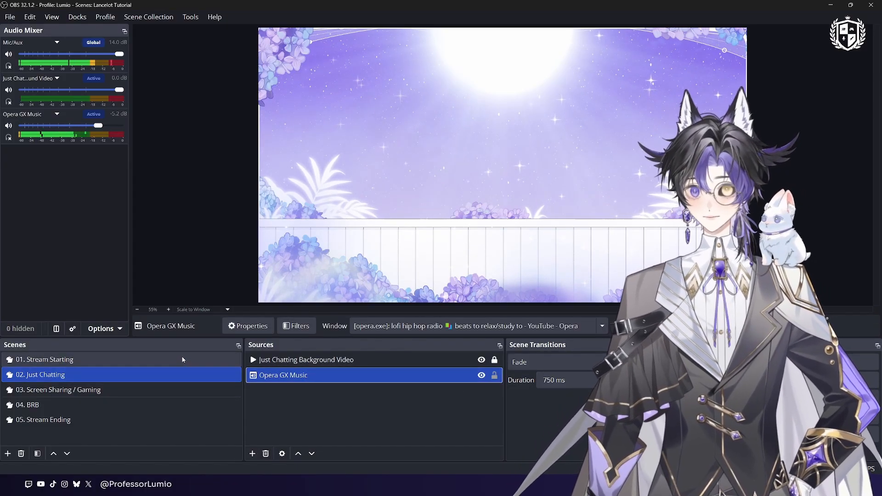
Check the sources and audio of the Stream Starting, BRB and Stream Ending scenes, returning to 02. Just Chatting.
click(183, 359)
click(140, 404)
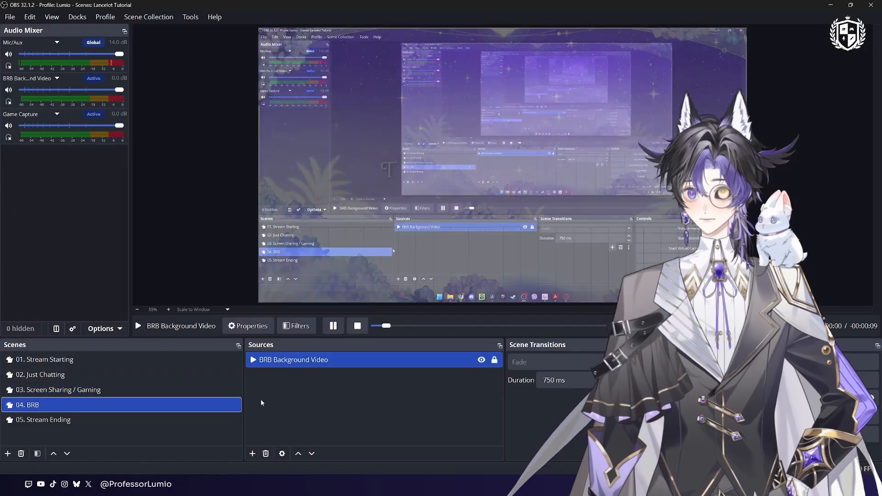
click(102, 421)
click(102, 359)
click(102, 374)
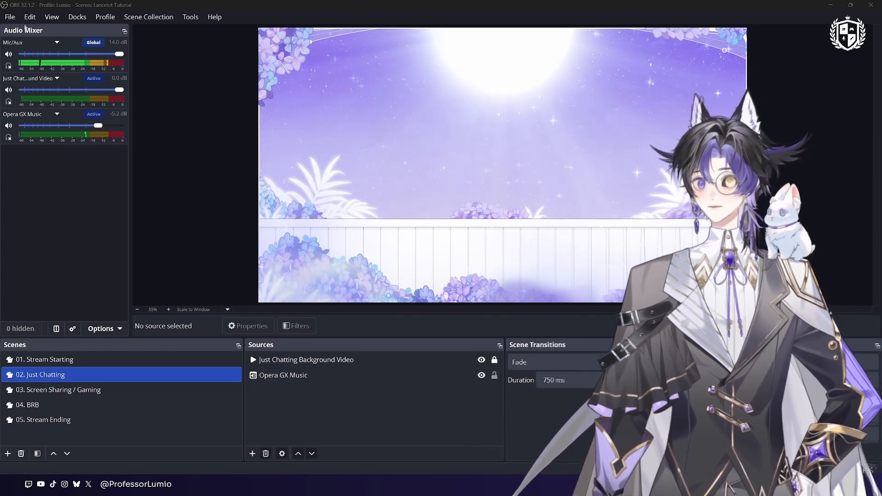
Review the streaming audio tracks in the Output settings and the track assignments in the Advanced Audio Properties.
click(9, 17)
click(18, 61)
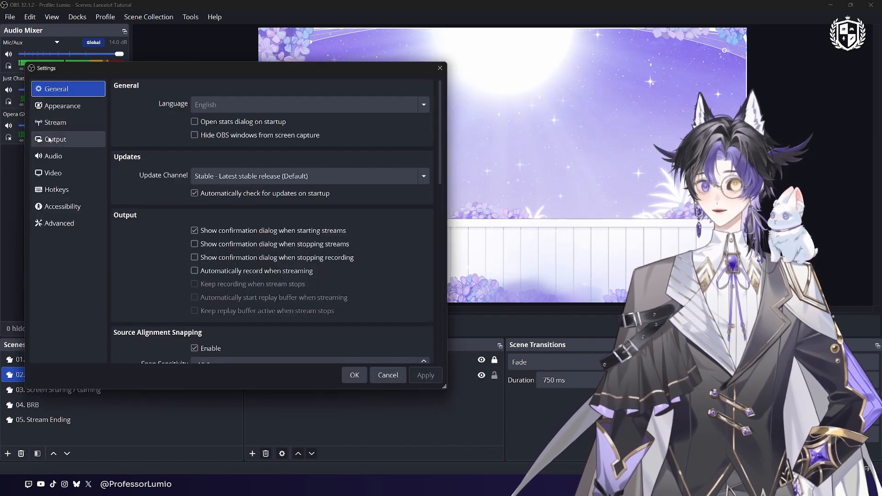
click(55, 139)
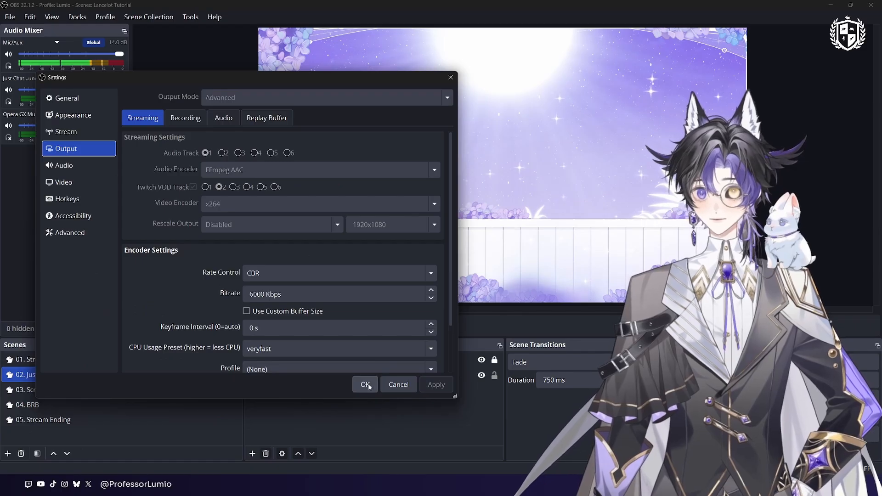
click(374, 382)
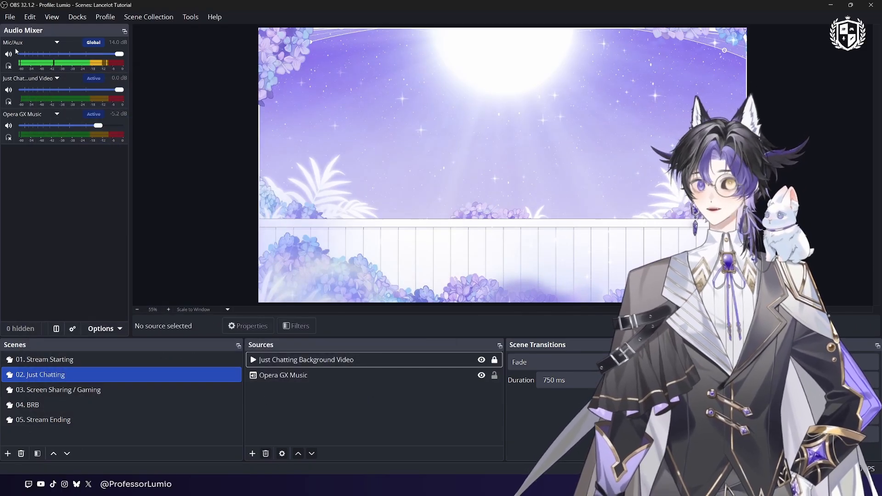
click(72, 329)
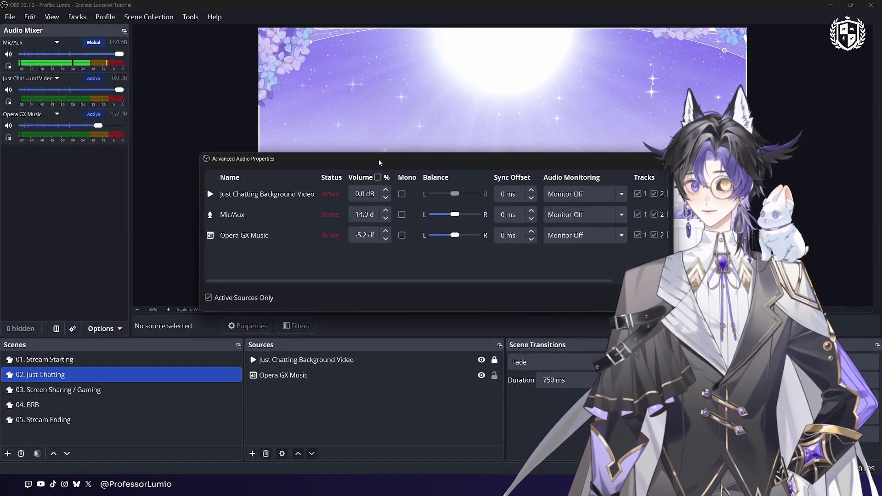
drag(379, 160, 146, 162)
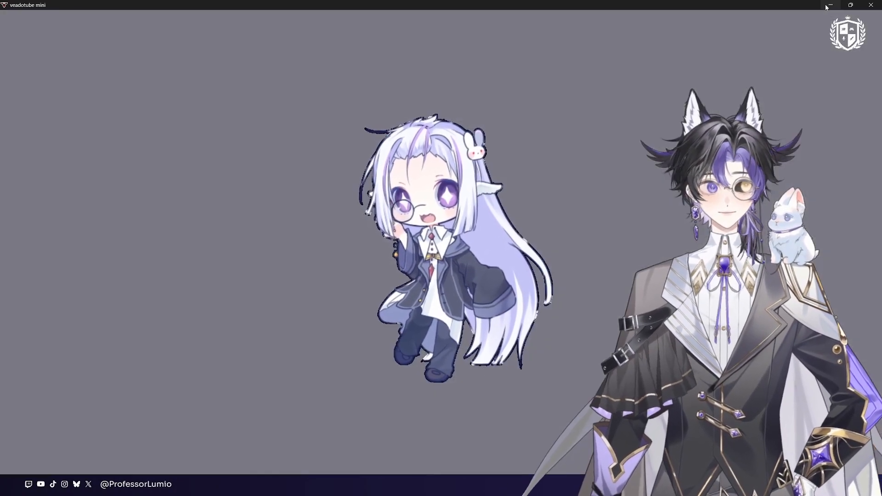
Minimise veadotube mini and add a Game Capture source named VeadoTube Mini to the 02. Just Chatting scene in OBS.
click(827, 6)
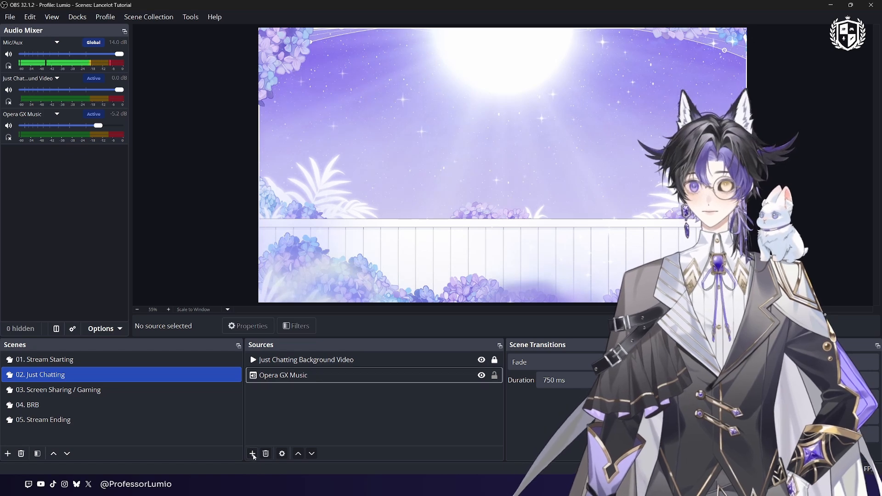
click(252, 453)
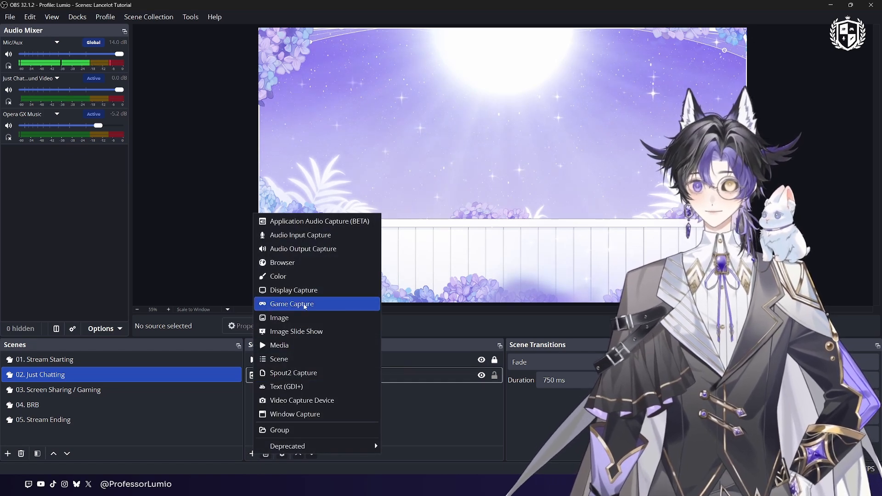
click(305, 304)
text(VeadoTube Mini)
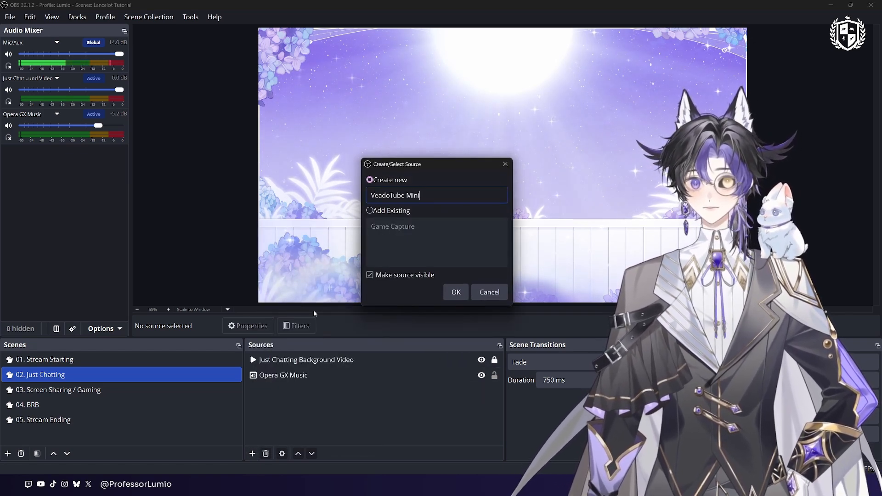
key(Return)
Set the VeadoTube Mini source to capture the specific window [veadotube-mini.exe]: veadotube mini with Allow Transparency enabled.
click(349, 235)
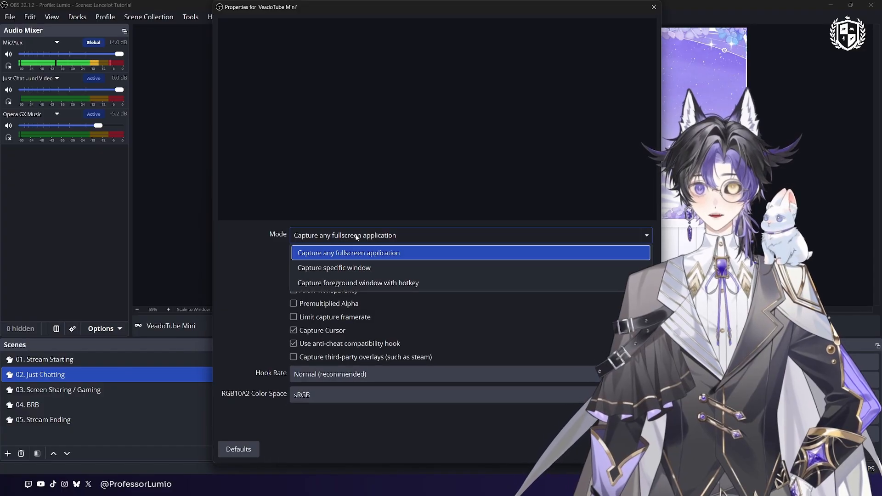
click(346, 268)
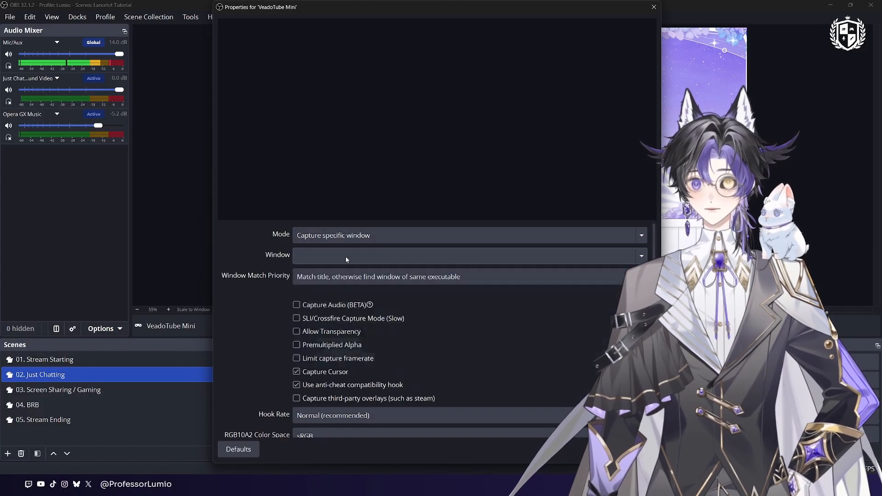
click(345, 257)
click(341, 320)
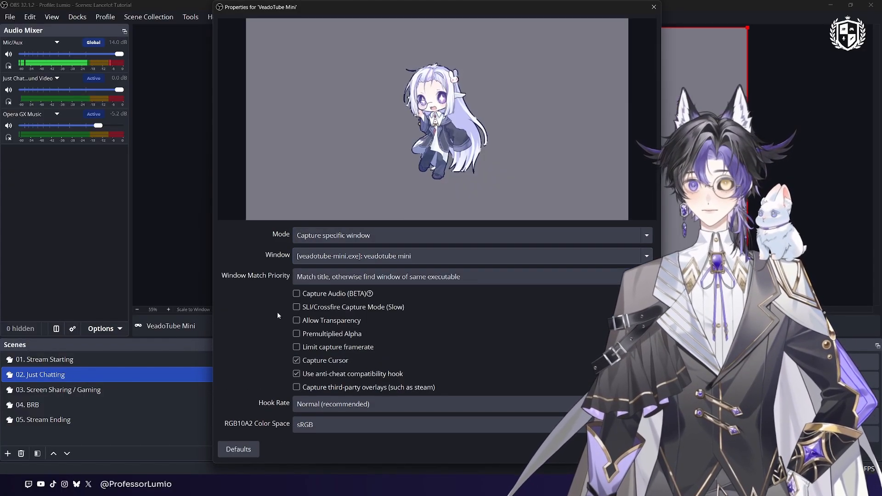
click(296, 321)
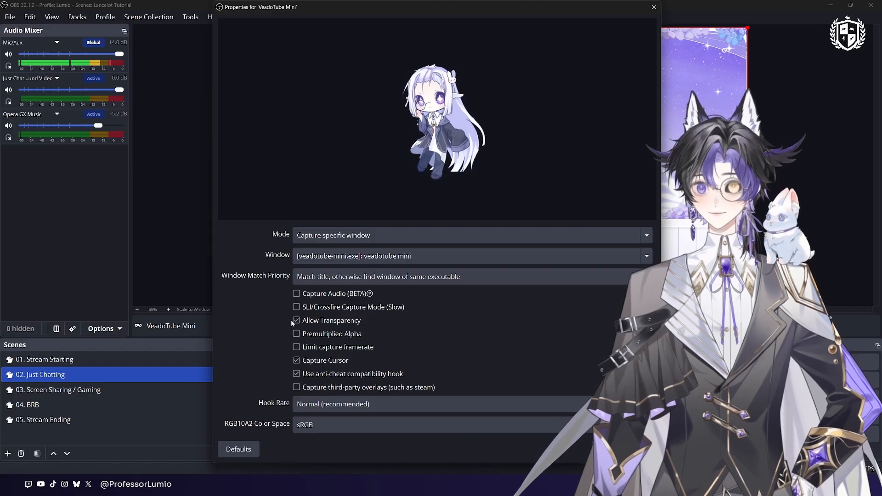
click(600, 450)
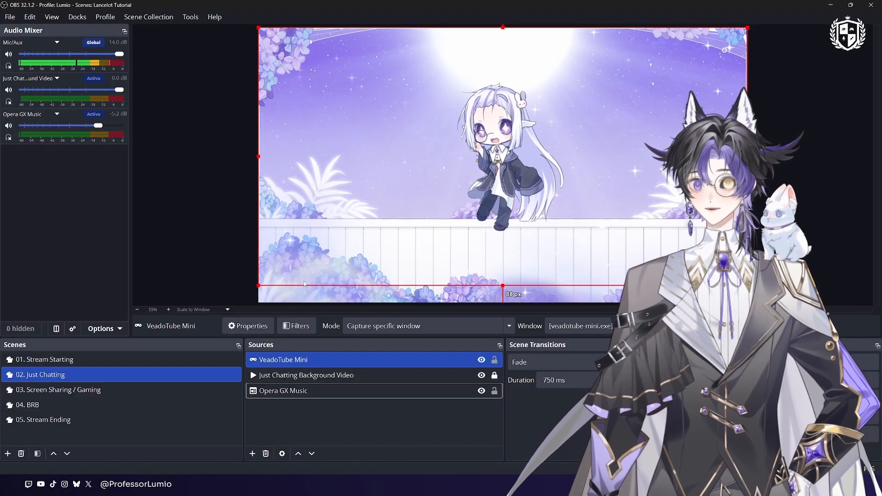
Enlarge the VeadoTube Mini avatar, centre it at the lower edge of the Just Chatting canvas and lock the source.
drag(258, 285, 256, 287)
drag(257, 287, 106, 365)
drag(428, 216, 499, 221)
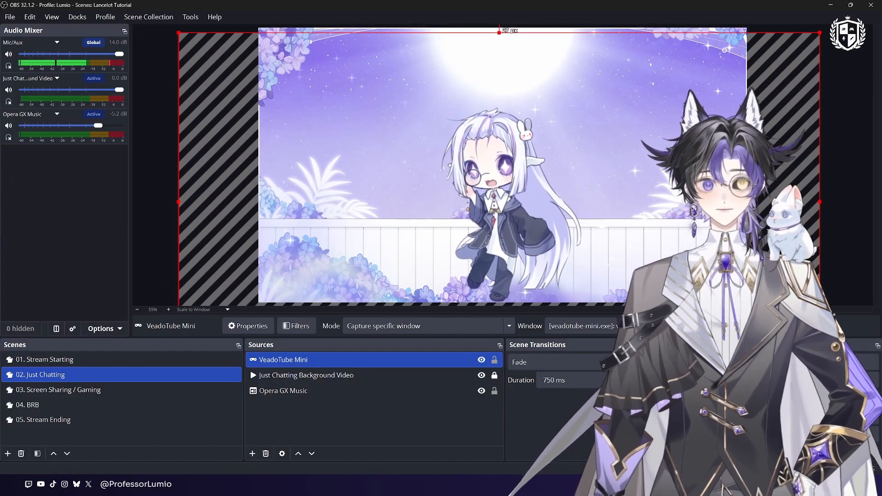
click(495, 359)
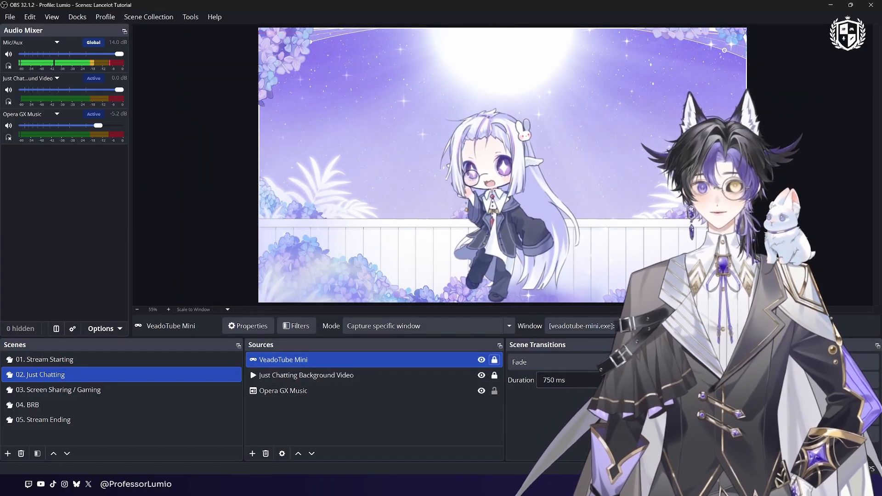
click(194, 255)
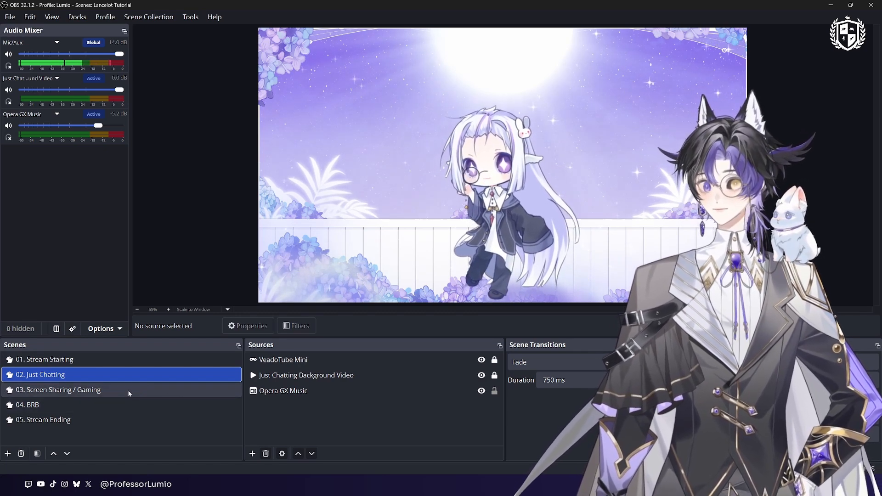
Copy the VeadoTube Mini source from Just Chatting and paste it as a reference into 03. Screen Sharing / Gaming.
click(301, 360)
right_click(301, 361)
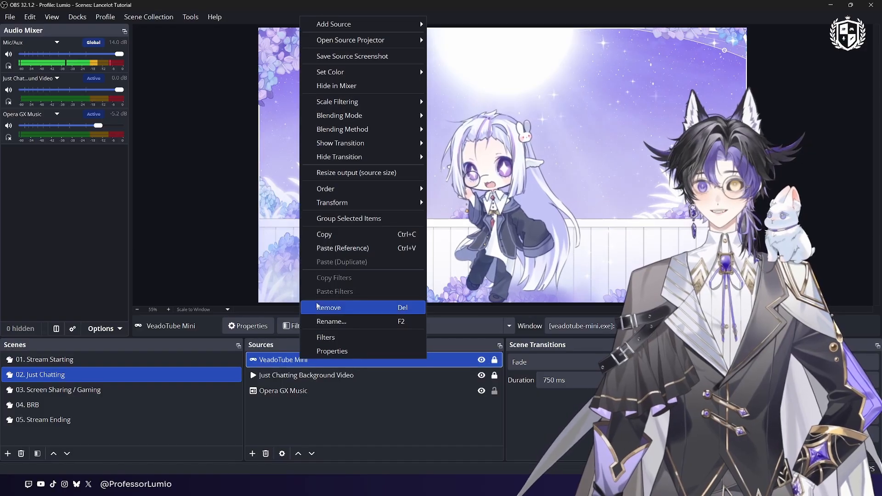
click(322, 230)
click(141, 391)
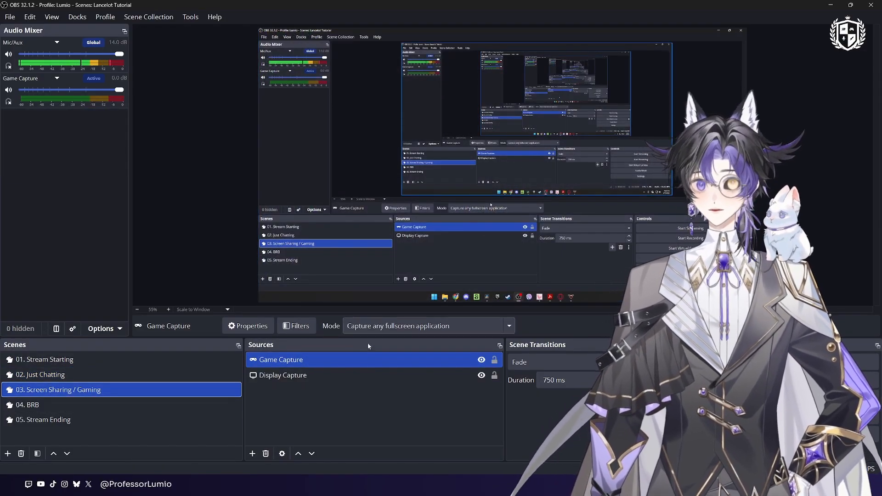
click(329, 417)
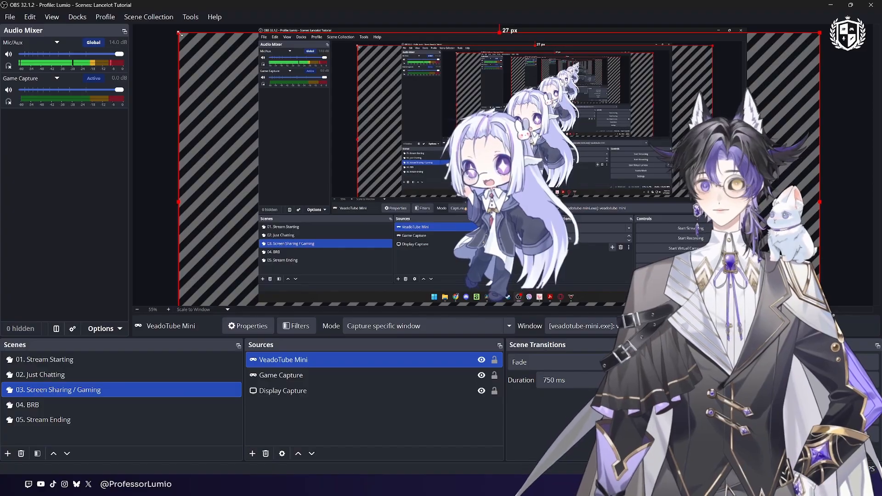
Resize the VeadoTube Mini avatar into the lower-right corner of Screen Sharing / Gaming, lock it and compare with Just Chatting.
drag(179, 33, 313, 126)
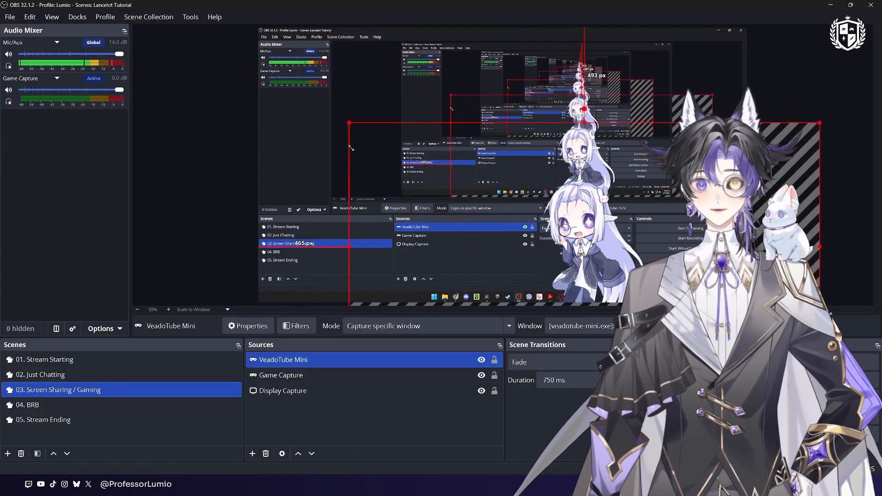
drag(562, 208, 580, 211)
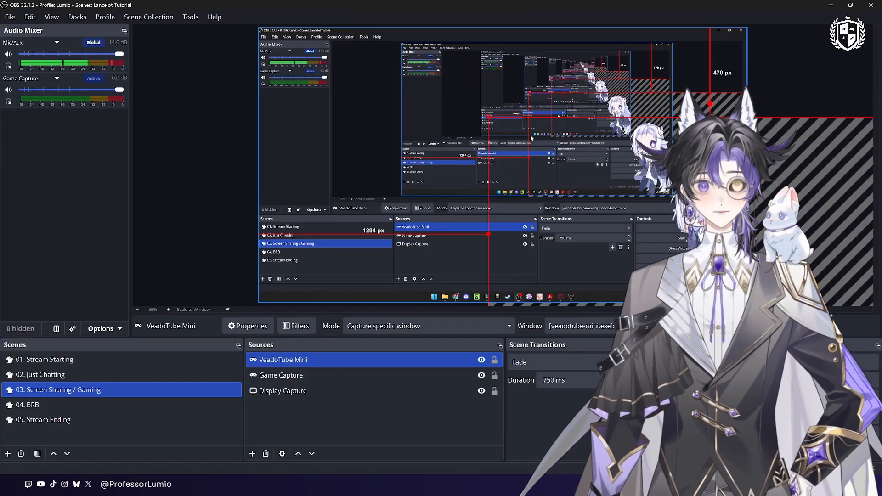
drag(478, 103, 439, 85)
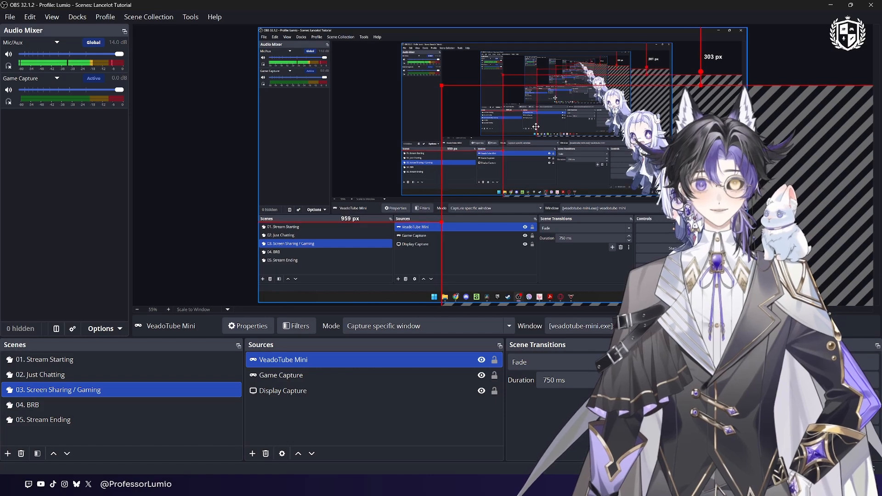
click(64, 375)
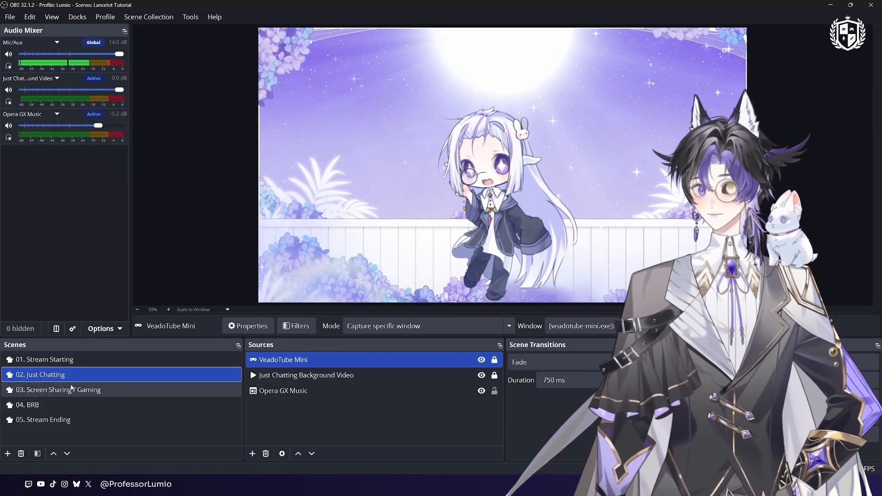
click(71, 390)
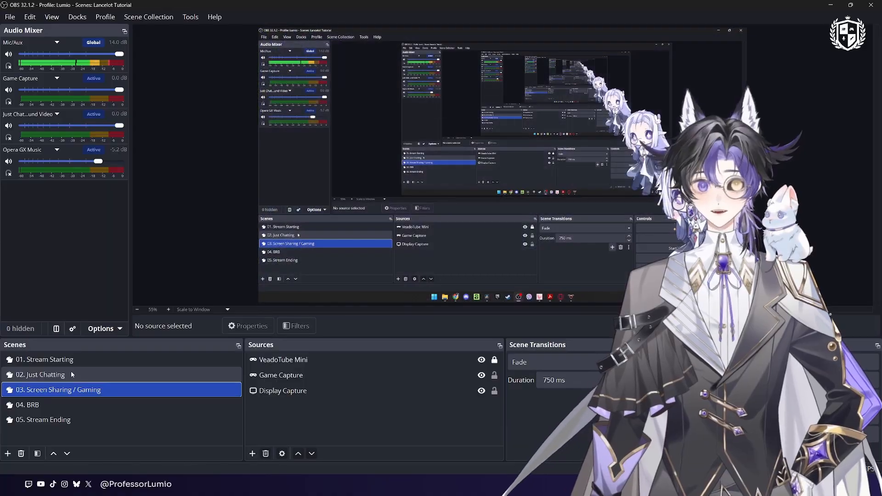
Hide the VeadoTube Mini source in 02. Just Chatting and add a new Game Capture source named VTube Studio.
click(68, 374)
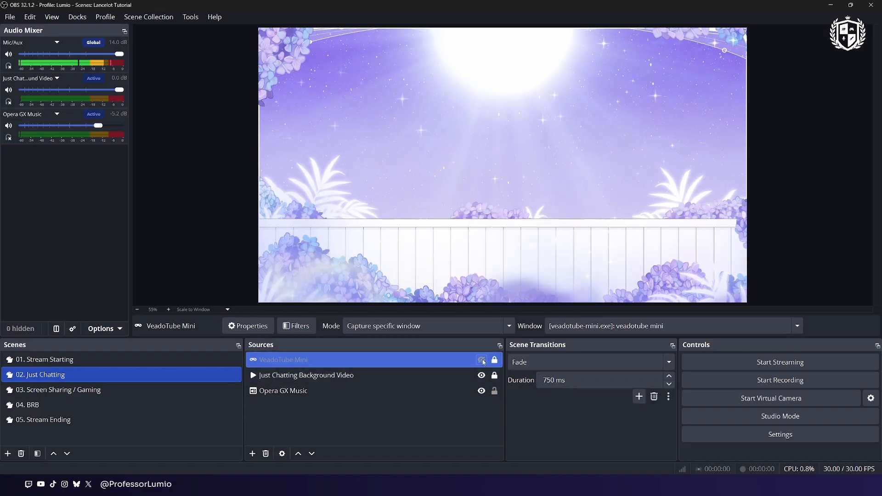
click(252, 453)
click(320, 300)
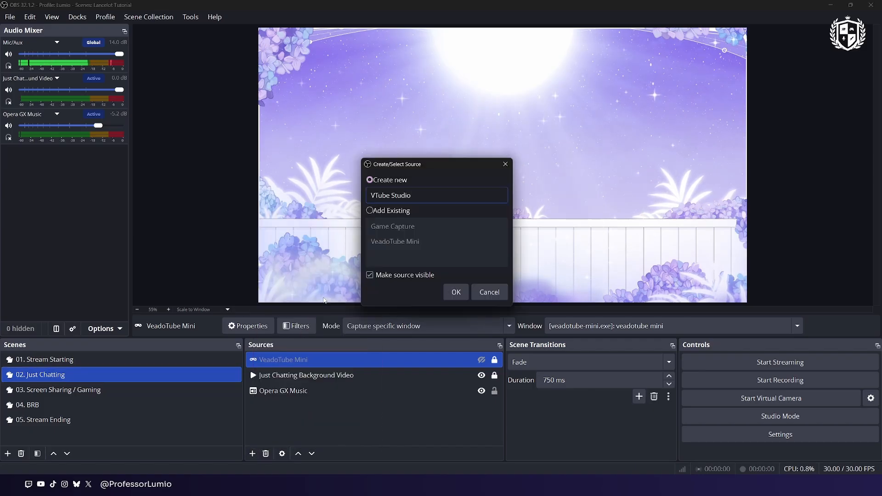
click(455, 292)
Set the VTube Studio source to capture the specific window [VTube Studio.exe]: VTube Studio with Allow Transparency enabled.
click(322, 235)
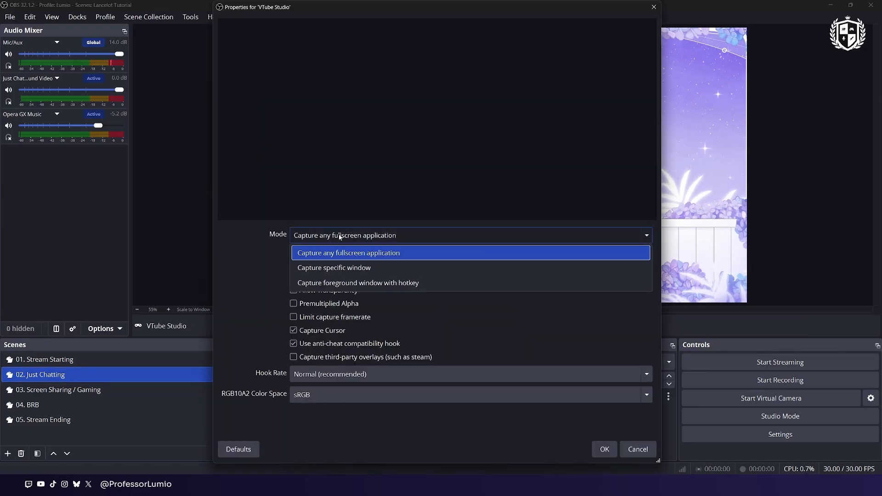
click(331, 268)
click(332, 258)
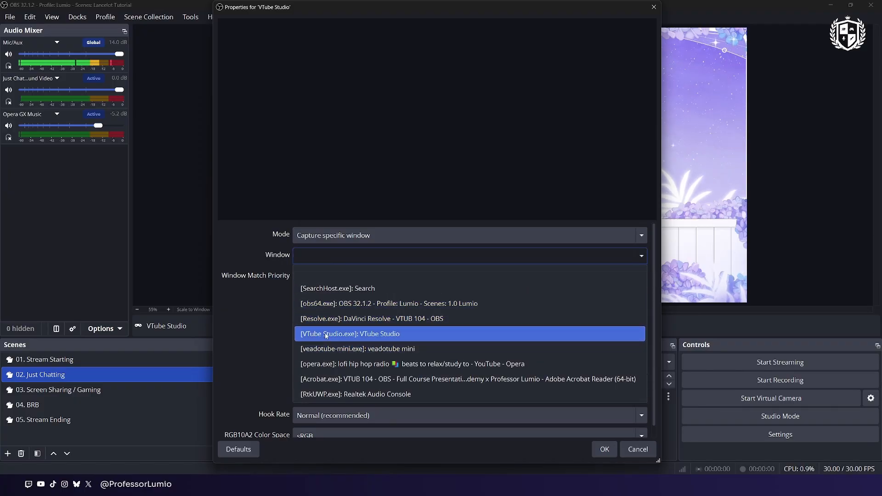
click(327, 334)
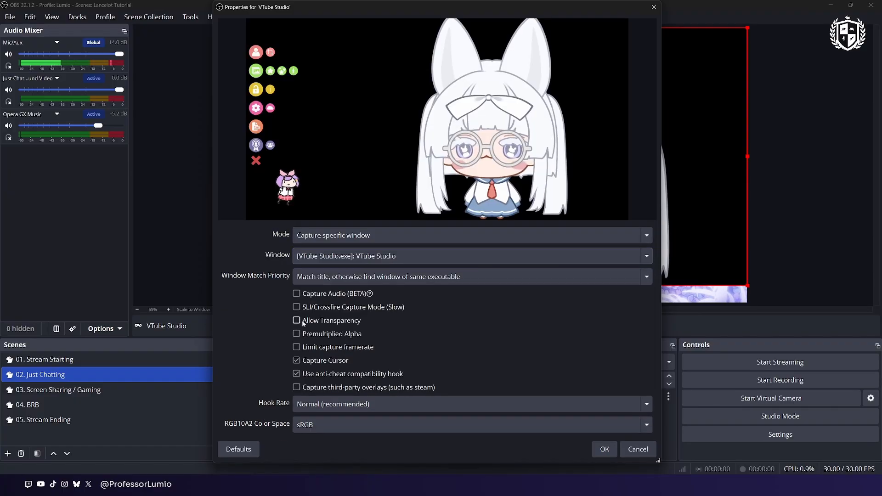
click(297, 321)
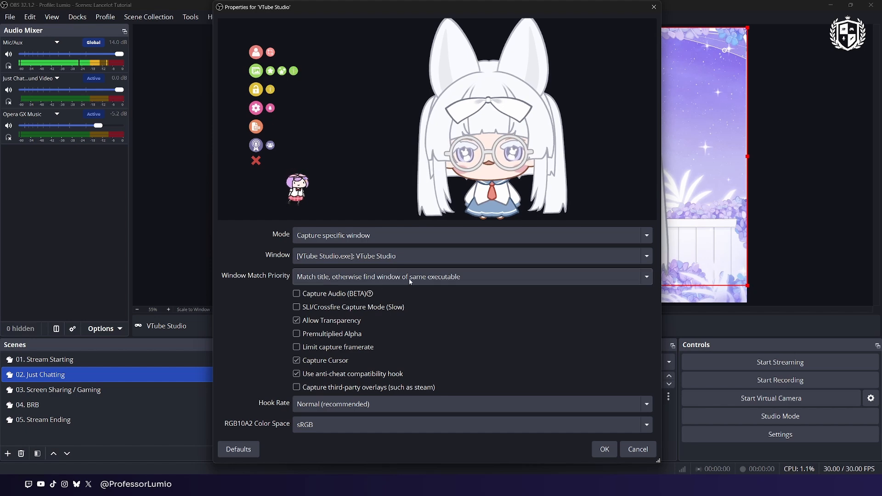
click(603, 450)
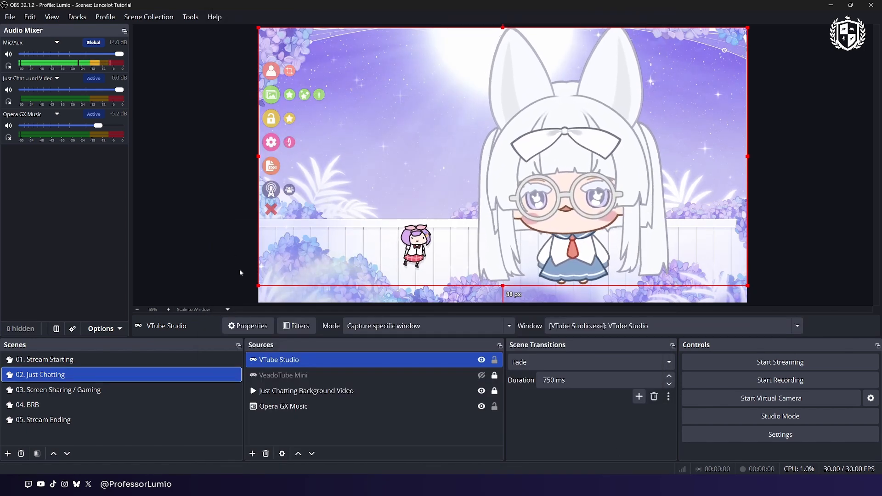
Enlarge the VTube Studio source beyond the canvas and move it down about 184 px from the upper edge.
drag(257, 286, 23, 403)
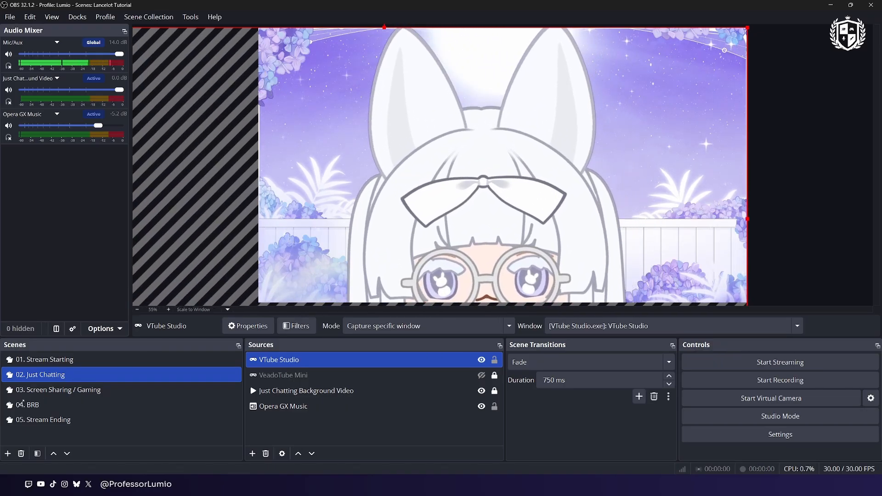
click(316, 427)
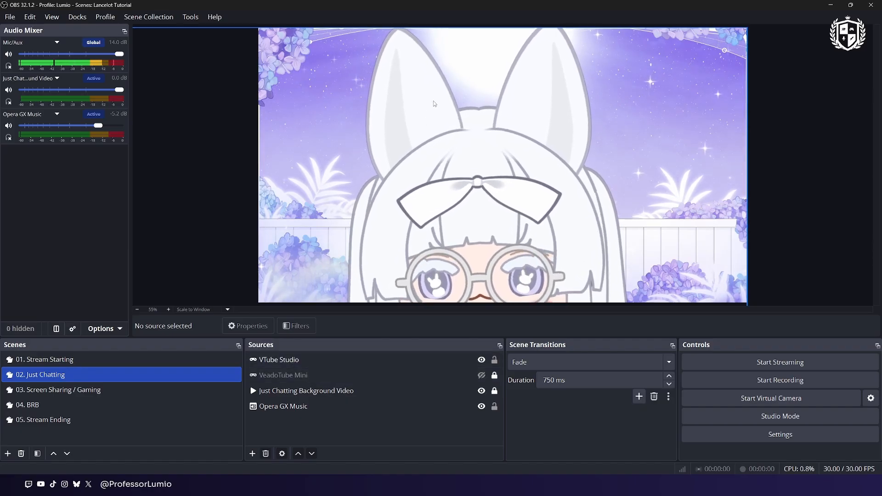
drag(445, 86, 452, 104)
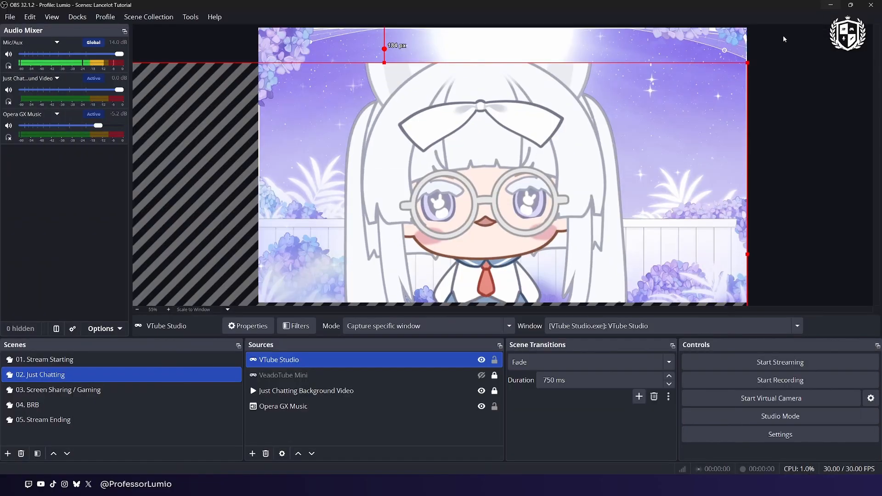
Switch to VTube Studio and add a new hotkey with the Move Model action.
click(798, 52)
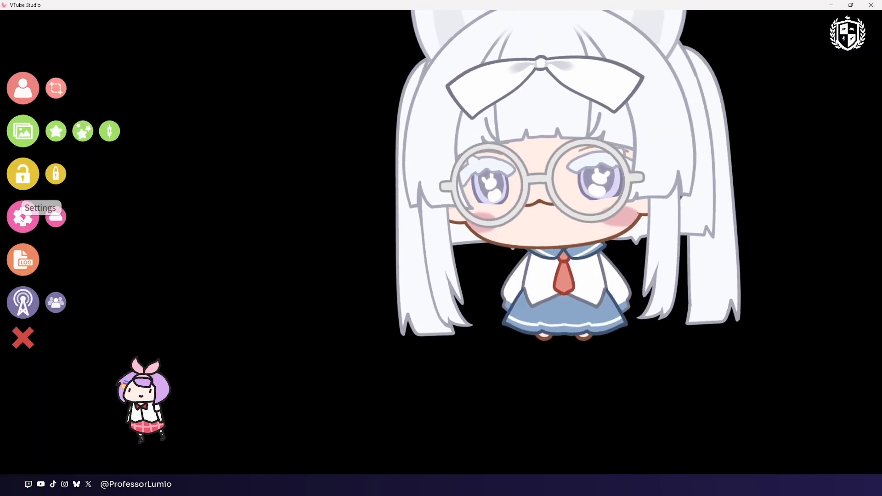
click(21, 219)
click(104, 27)
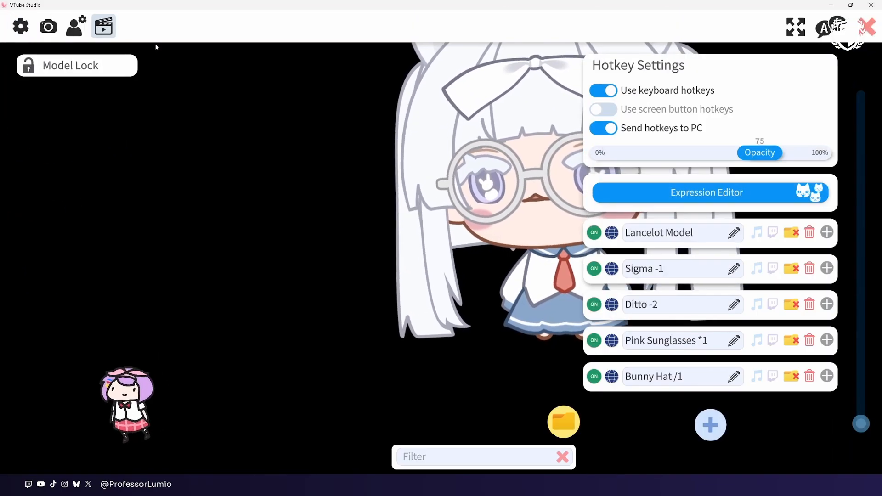
click(708, 419)
click(700, 301)
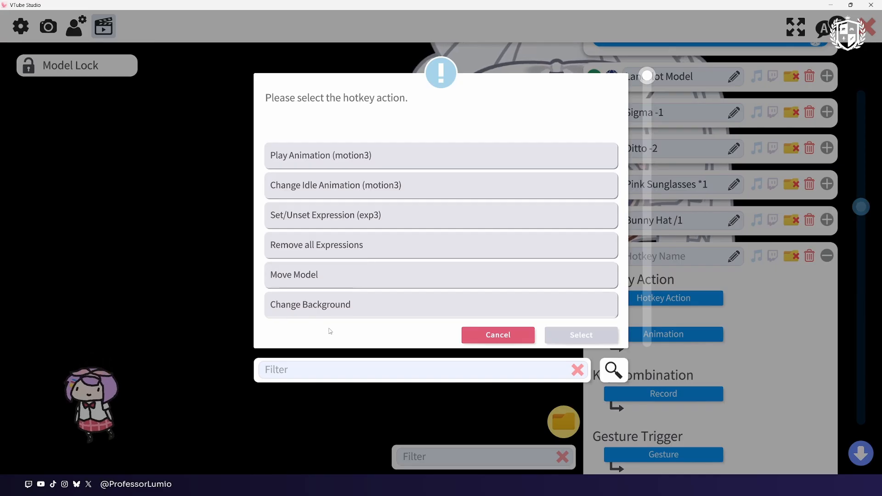
click(321, 274)
click(581, 335)
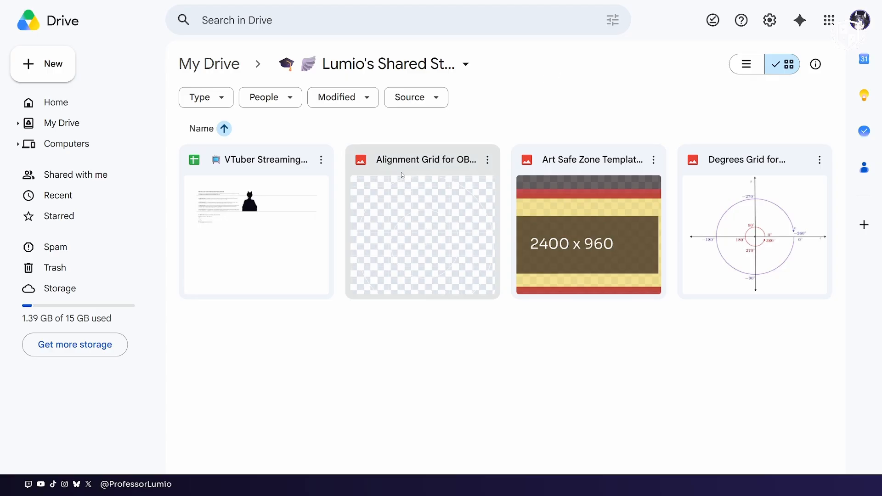
Download the OBS alignment grid image from Google Drive and add Alignment Grid for OBS v2.0.png above VTube Studio in Just Chatting.
right_click(418, 219)
click(455, 258)
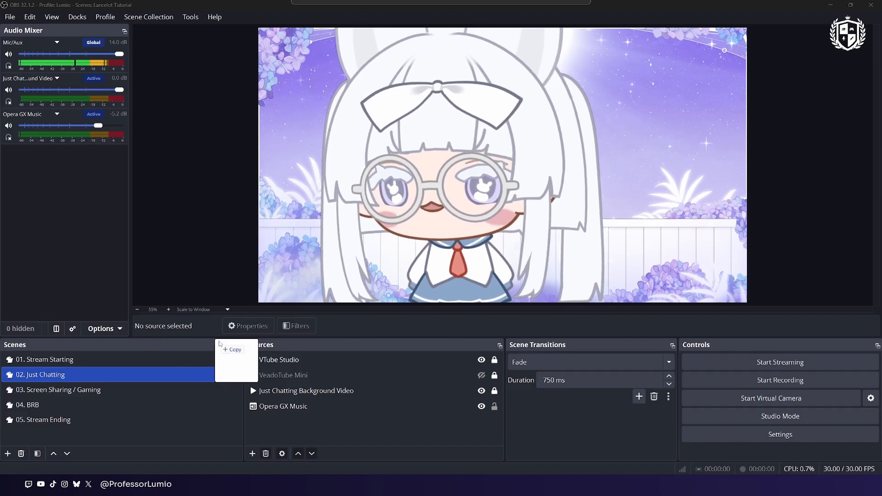
drag(217, 343, 294, 363)
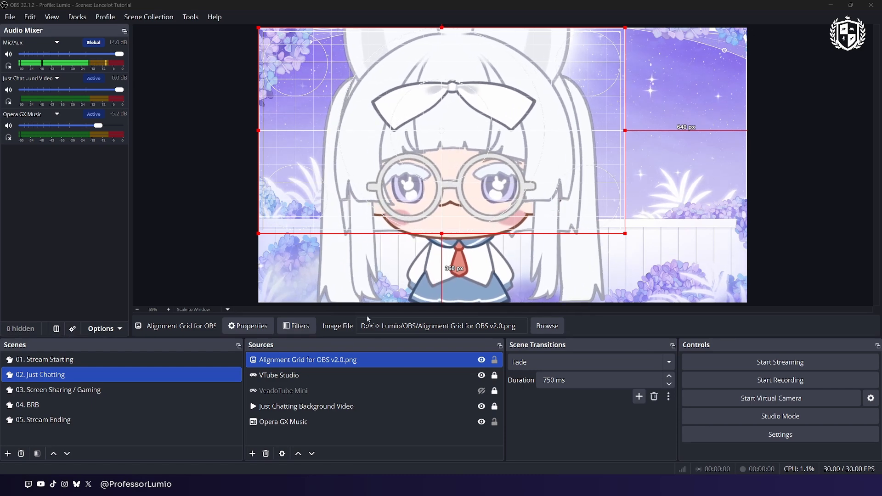
Place the alignment grid just above the Just Chatting Background Video source, fit it to the canvas and lock it.
drag(302, 365, 301, 401)
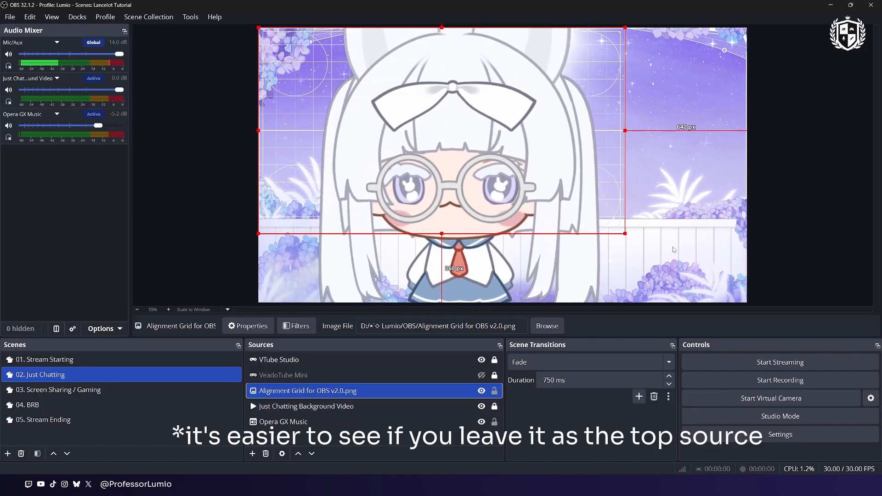
key(ctrl+f)
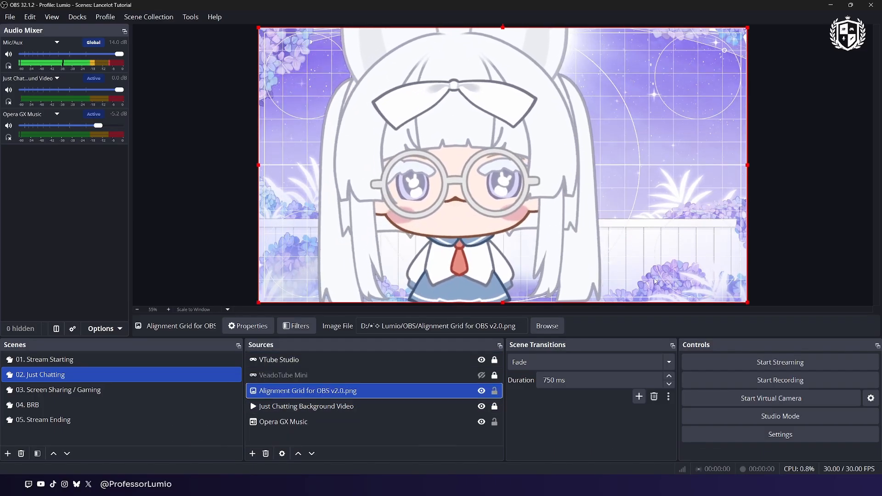
click(494, 391)
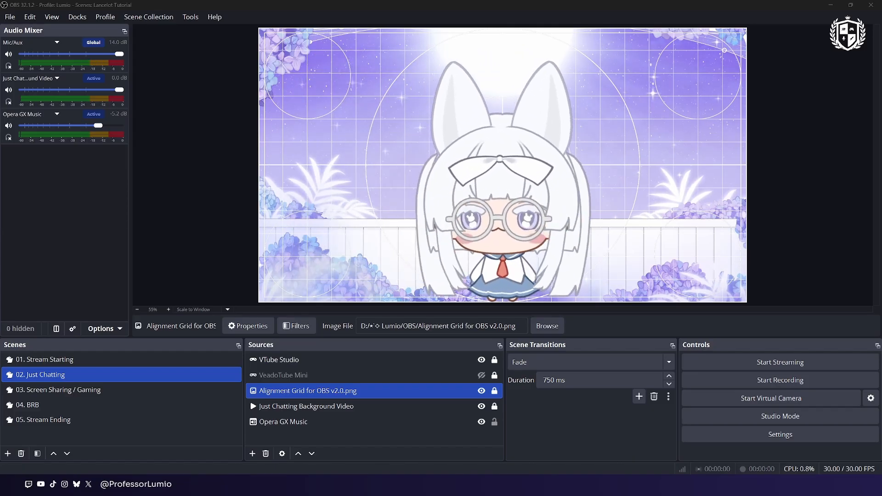
In VTube Studio, record the centred model position for the Move Model hotkey, name it Move: Centered +7 and record its key combination.
key(alt+Tab)
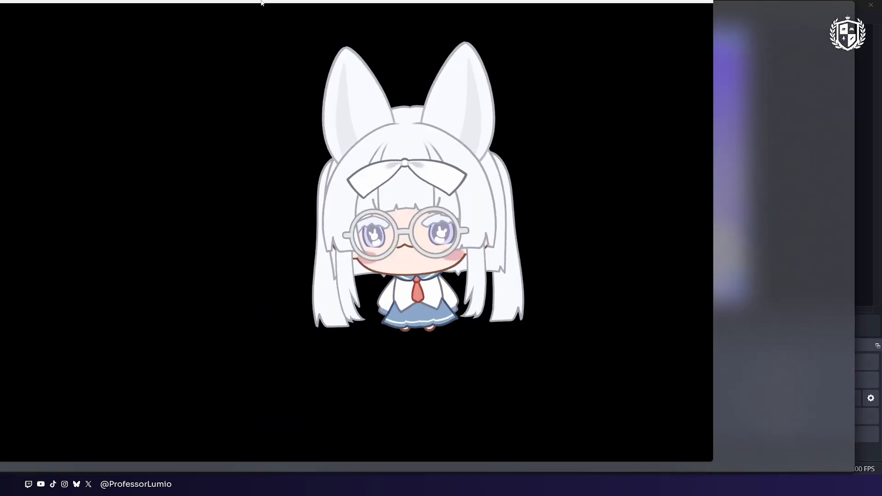
double_click(335, 230)
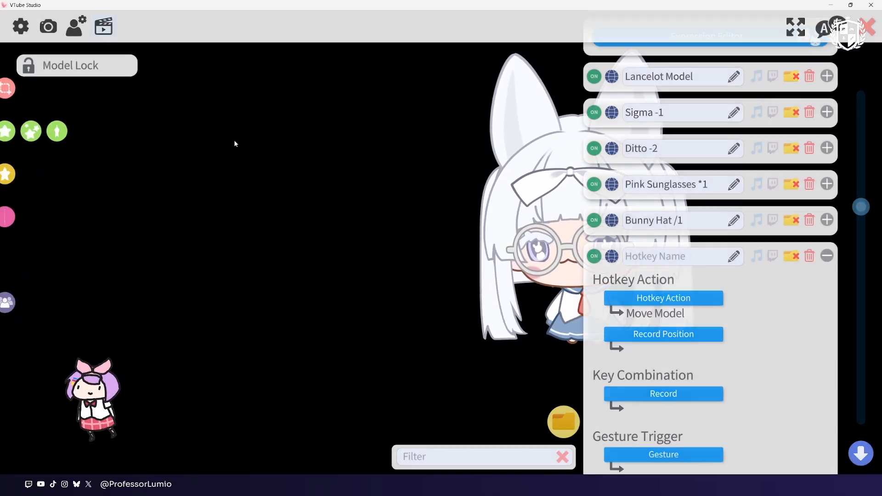
drag(717, 341, 702, 285)
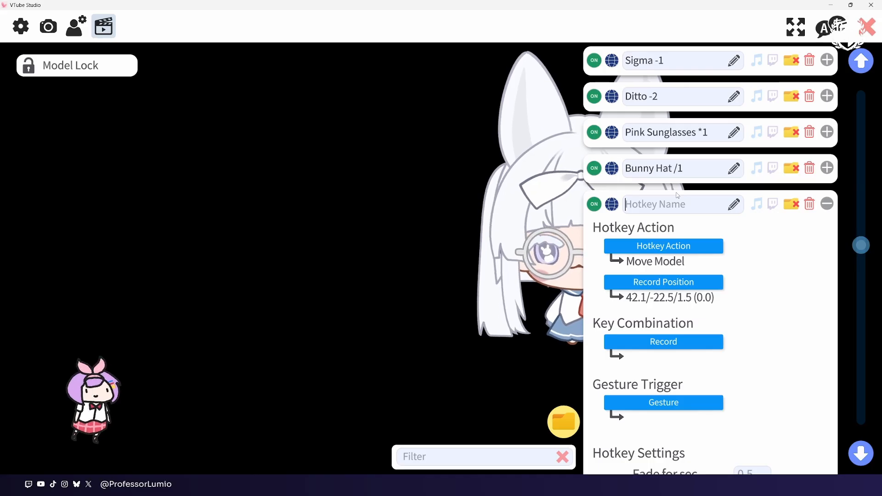
text(Move: Centered)
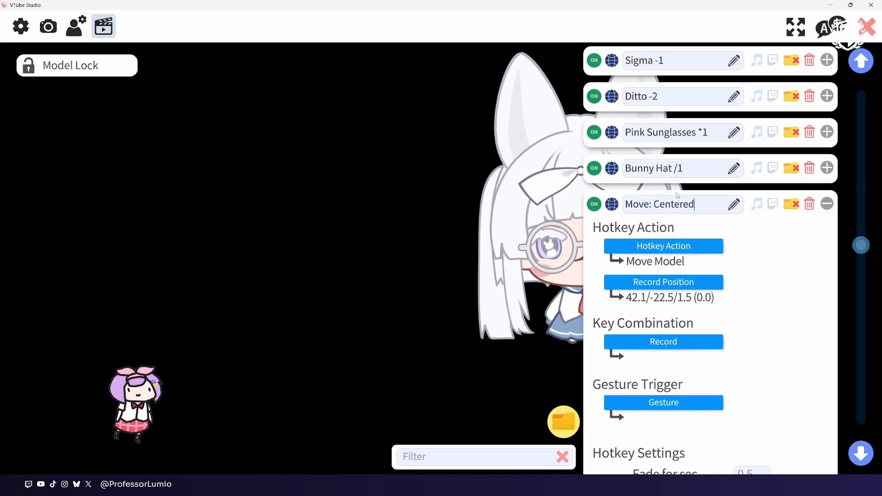
text( +7)
click(641, 343)
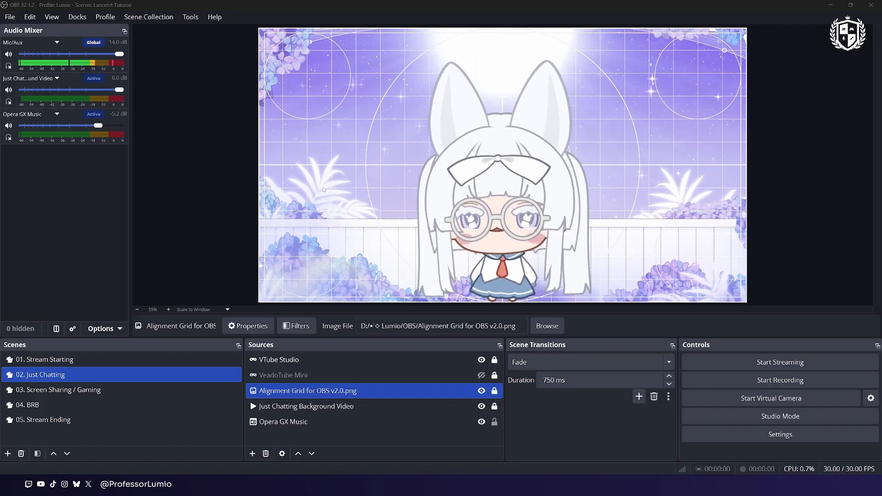
Set up the Move Model hotkeys Move: Bottom R +9 and Move: Zoom +8 with their positions and key combinations.
key(plus+9)
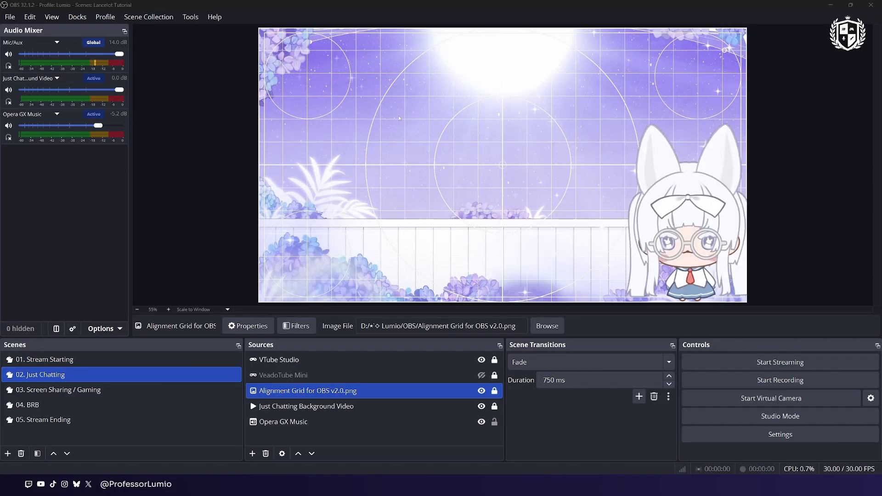
key(ctrl+8)
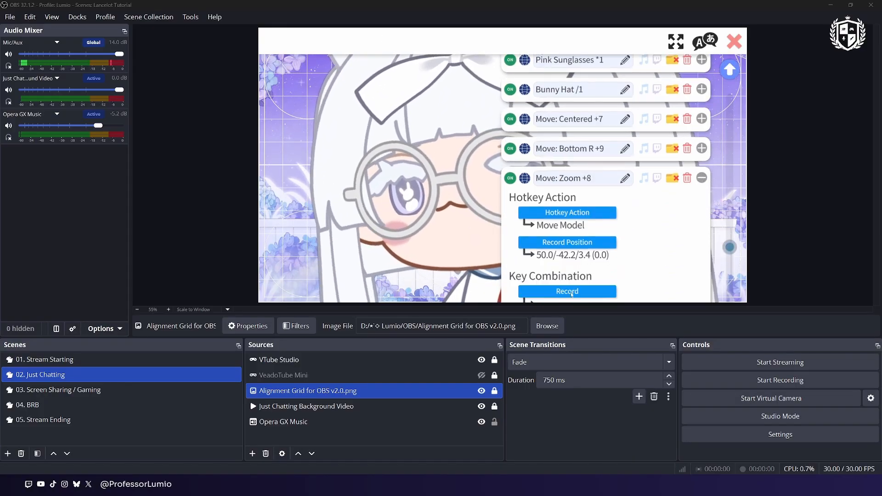
click(574, 295)
Test the centred, zoomed and bottom-right model hotkeys repeatedly against the alignment grid in the OBS preview.
key(KP_Add+KP_7)
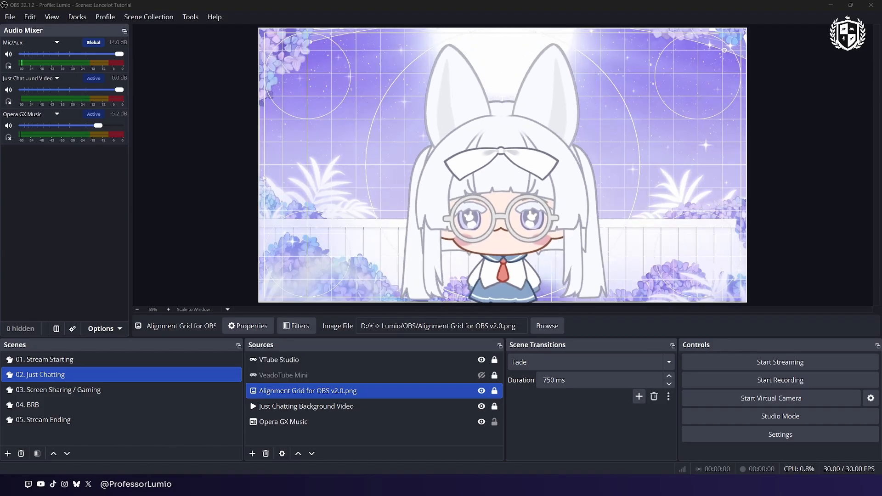
key(KP_Add+KP_8)
key(KP_Add+KP_7)
key(KP_Add+KP_8)
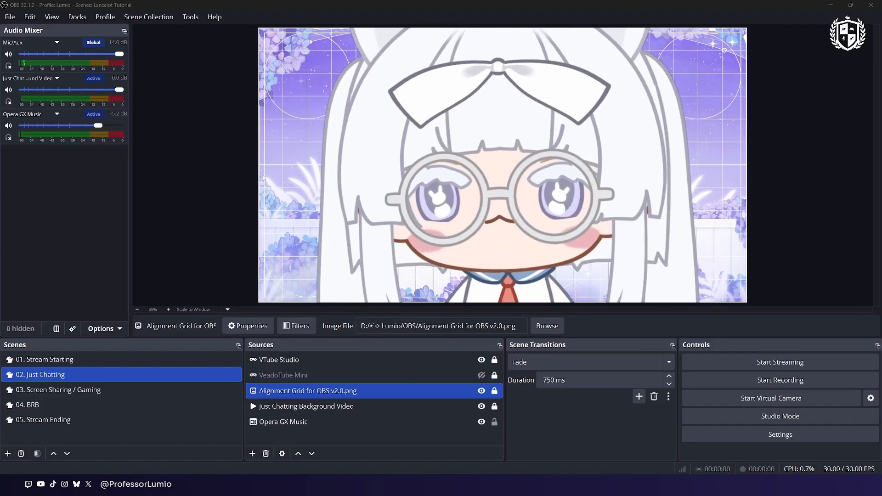
key(KP_Add+KP_7)
key(KP_Add+KP_7)
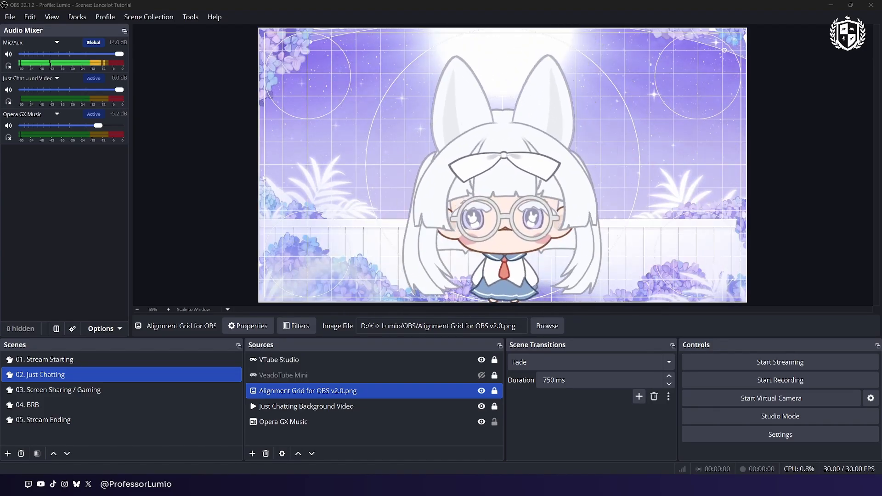
key(KP_Add+KP_8)
key(KP_Add+KP_7)
key(KP_Add+KP_9)
key(KP_Add+KP_7)
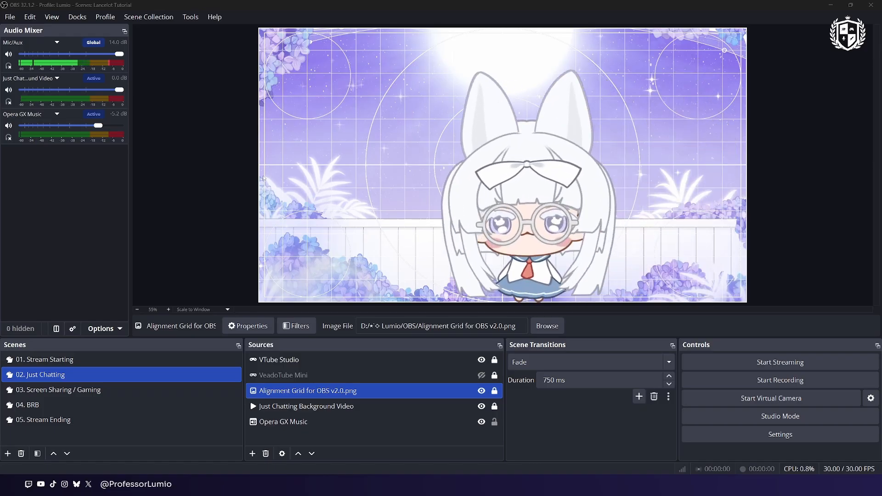
key(KP_Add+KP_8)
key(KP_Add+KP_9)
key(KP_Add+KP_7)
key(KP_Add+KP_8)
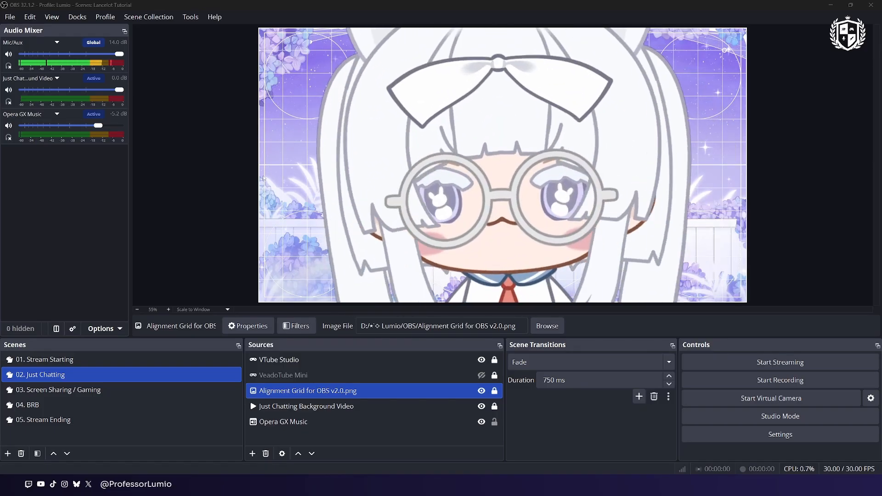
key(KP_Add+KP_9)
key(KP_Add+KP_9)
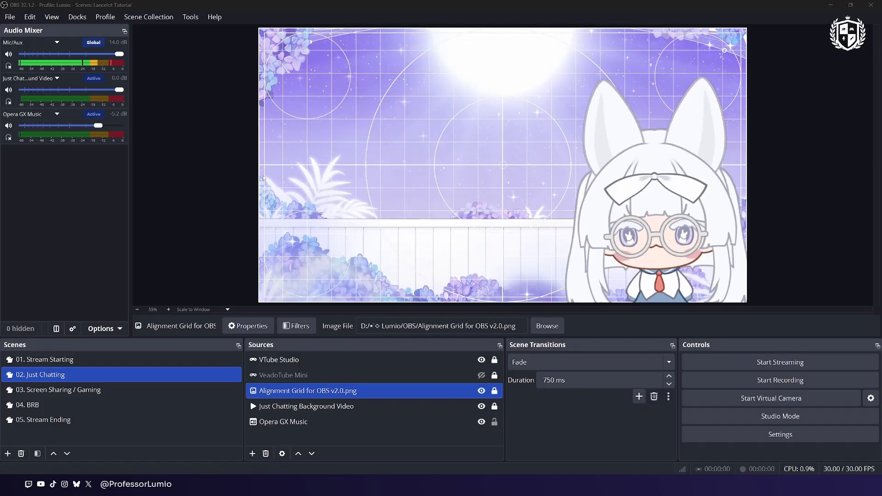
key(KP_Add+KP_7)
key(KP_Add+KP_8)
key(KP_Add+KP_7)
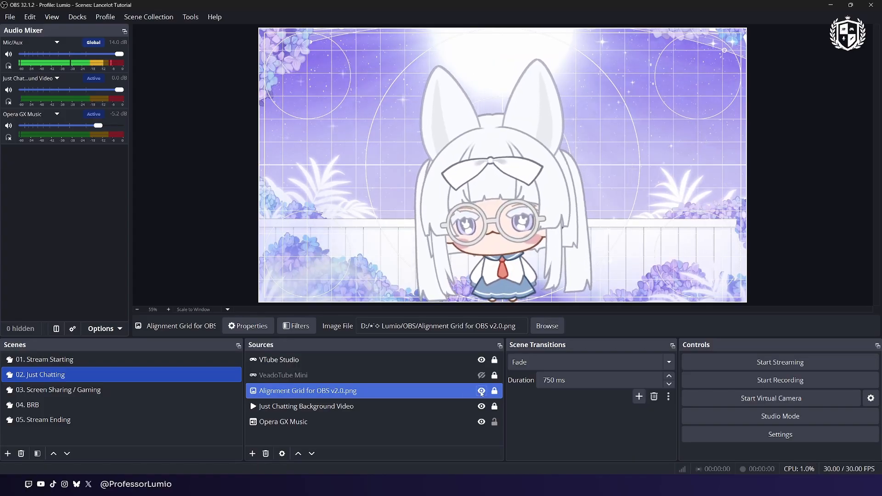
Hide the alignment grid in Just Chatting and lock the VTube Studio source in 03. Screen Sharing / Gaming.
click(482, 392)
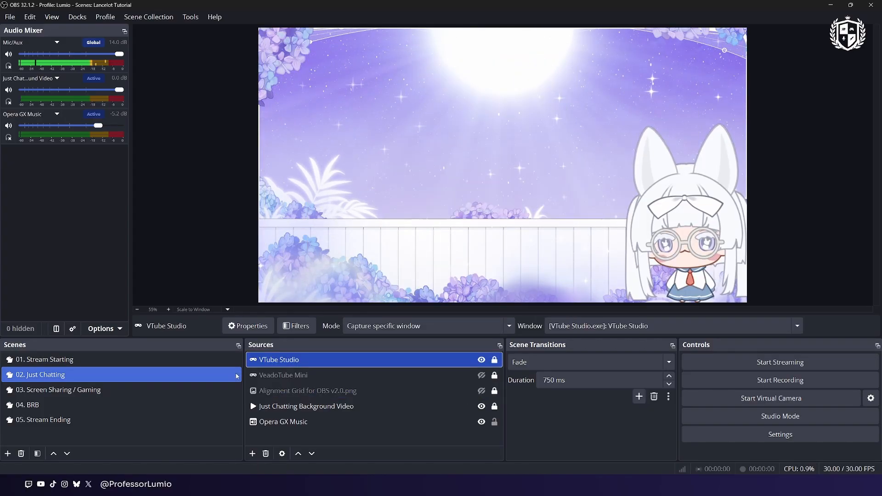
click(95, 391)
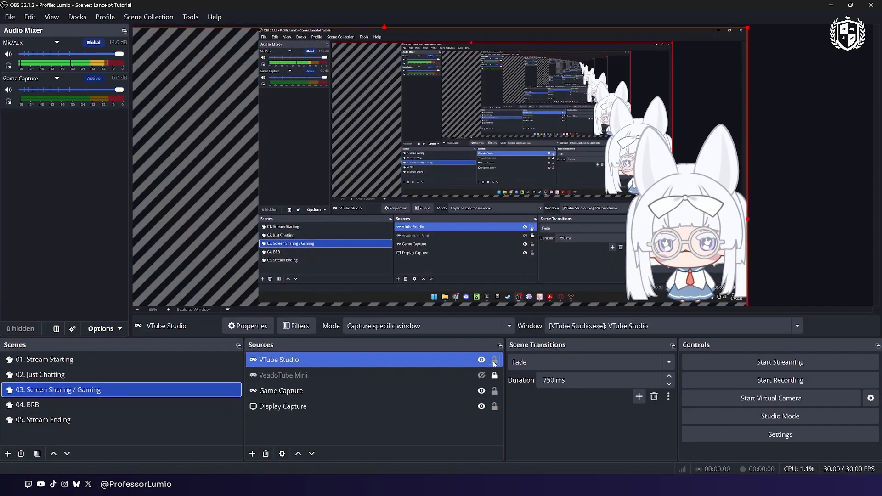
click(494, 360)
click(836, 214)
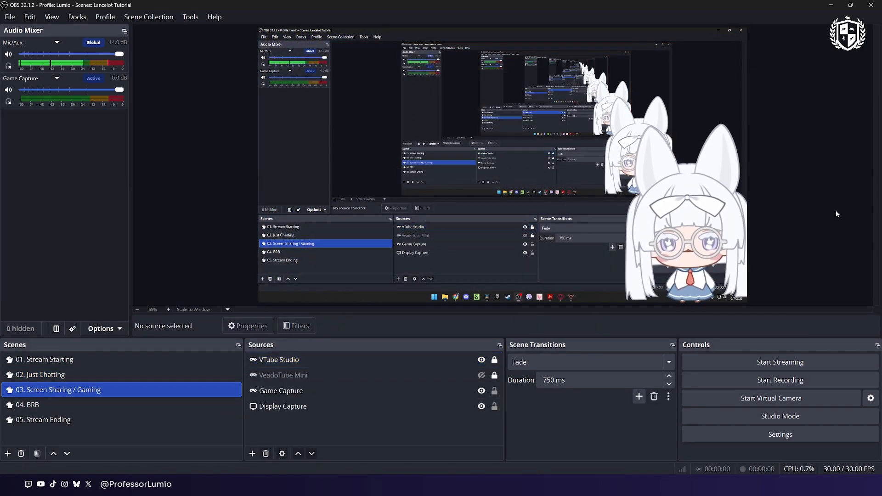
Switch between 02. Just Chatting and 03. Screen Sharing / Gaming to check the avatar's position in each, ending on Just Chatting.
click(58, 375)
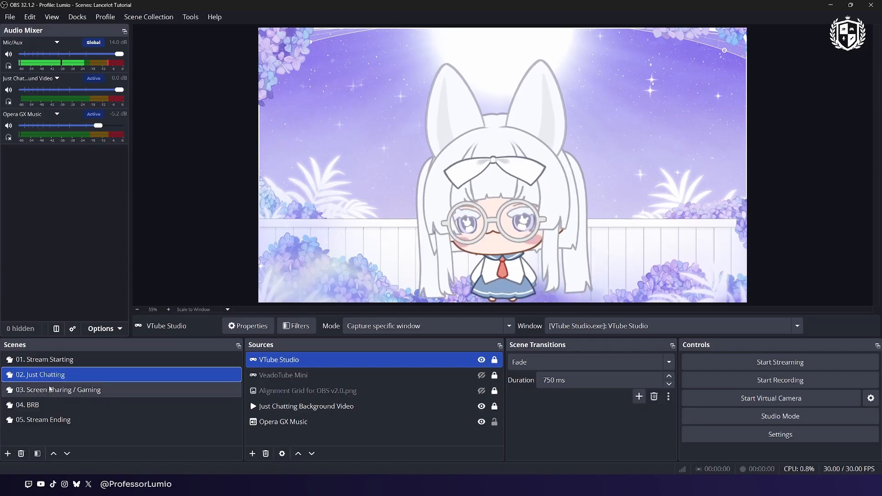
click(58, 390)
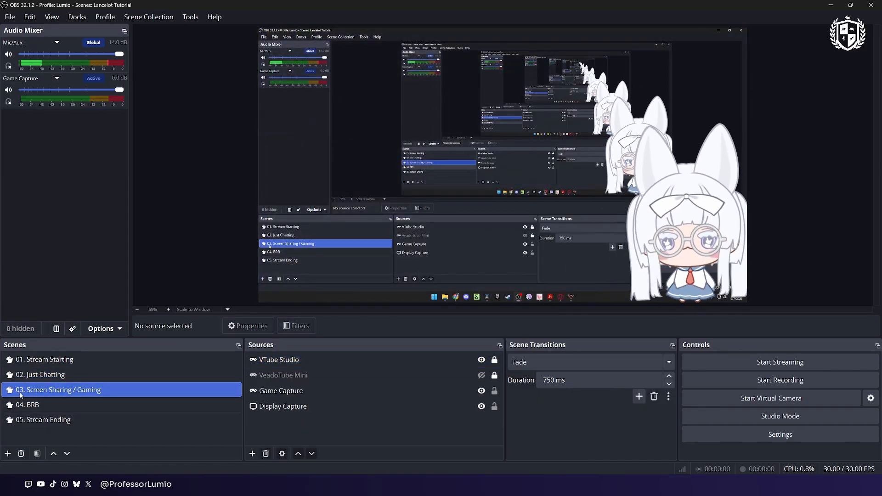
click(59, 375)
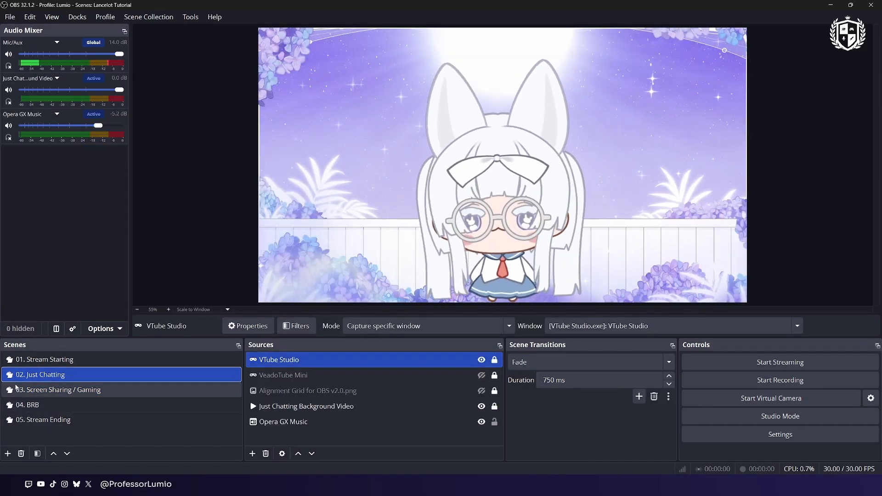